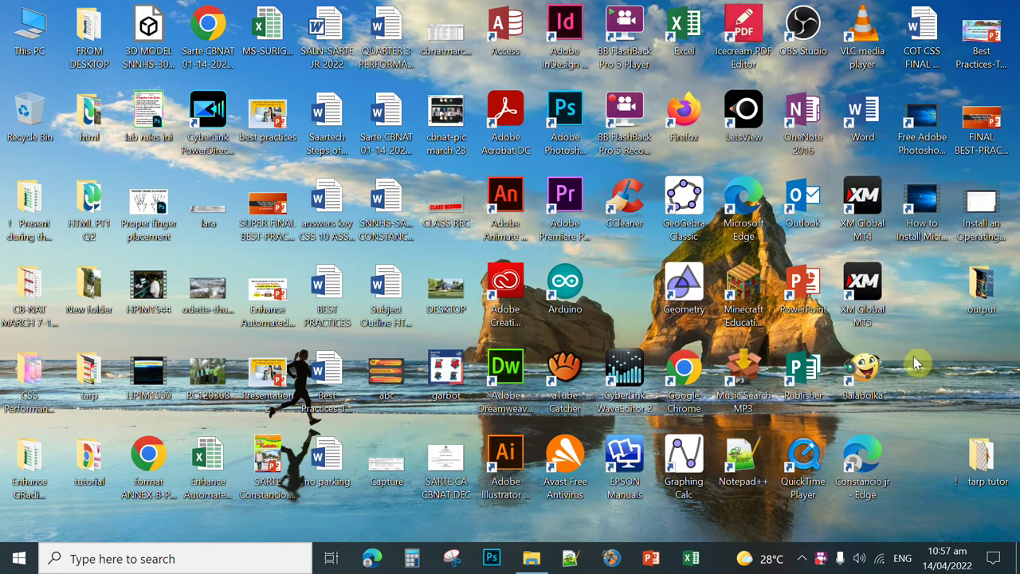
Start Excel with a blank workbook and apply the Narrow page margins
click(694, 561)
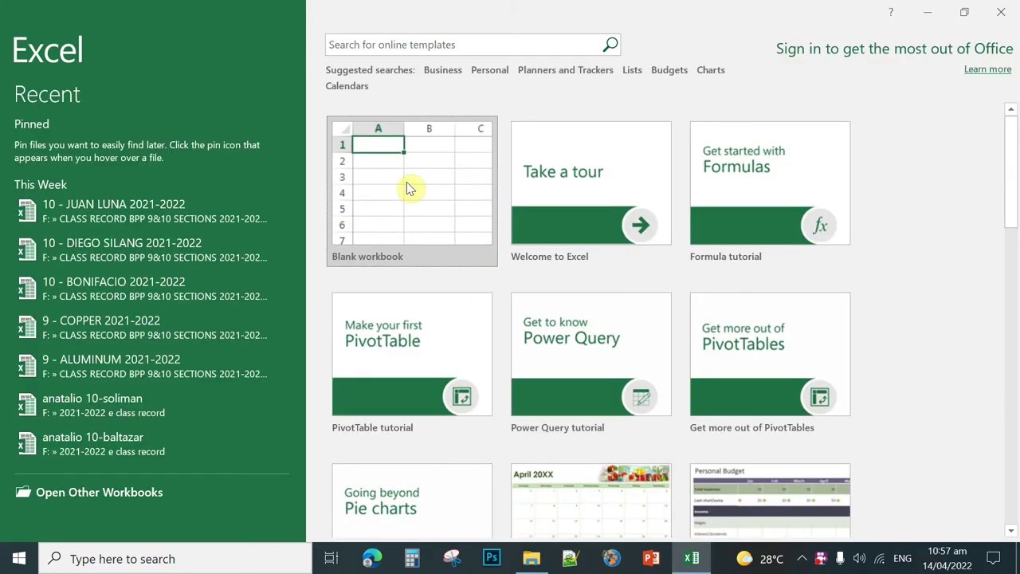
click(402, 189)
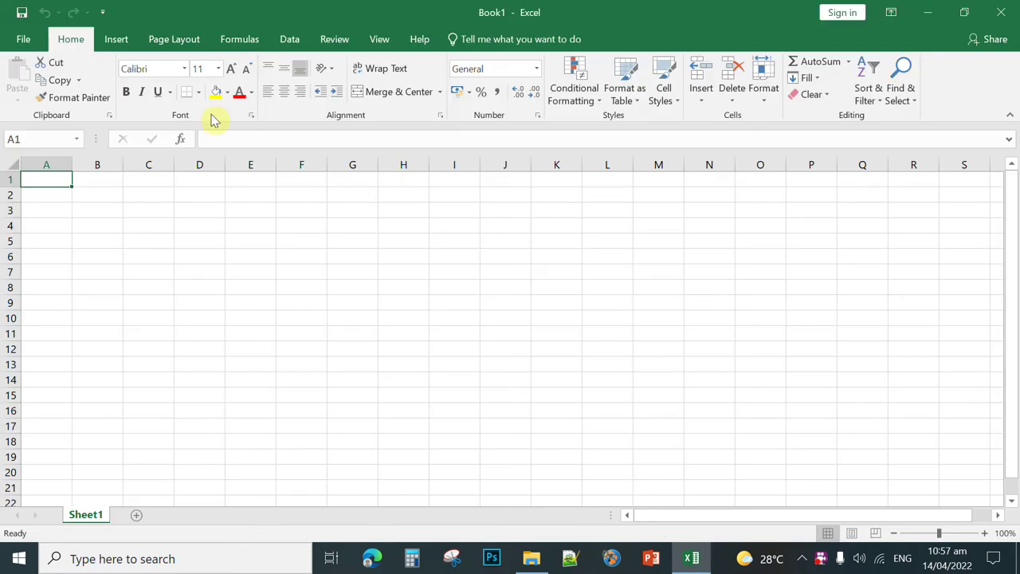
click(180, 41)
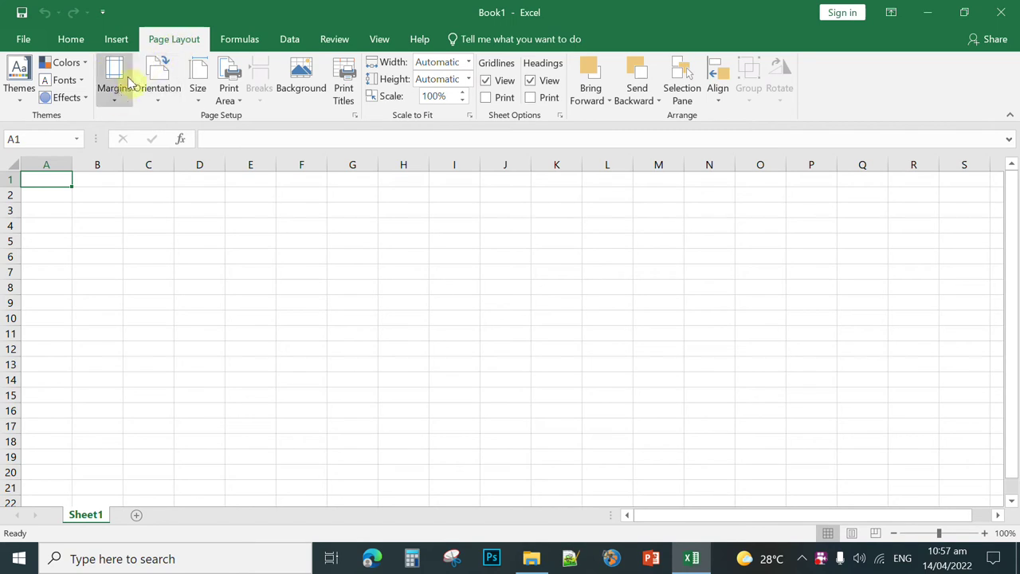
click(116, 103)
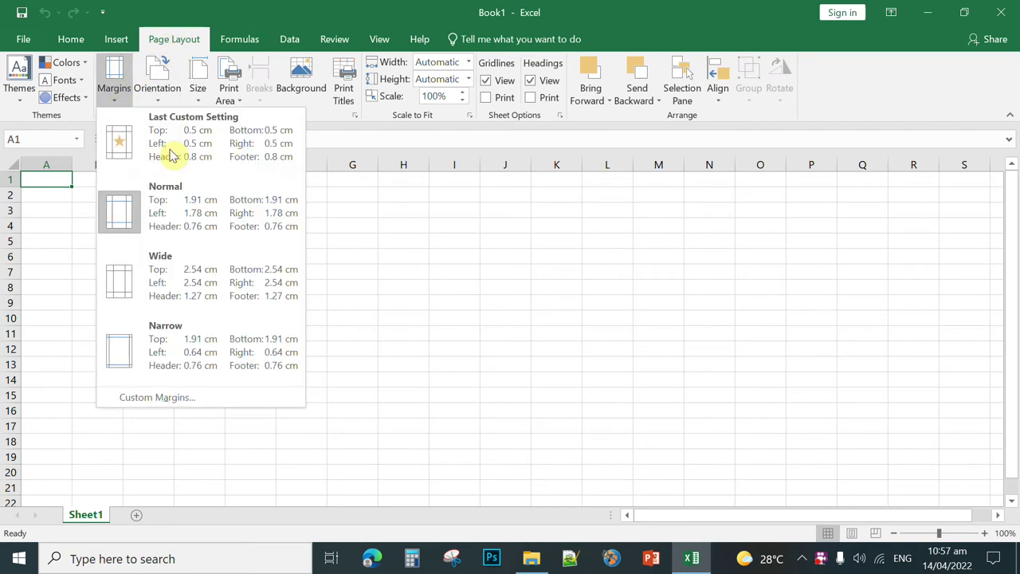
click(162, 351)
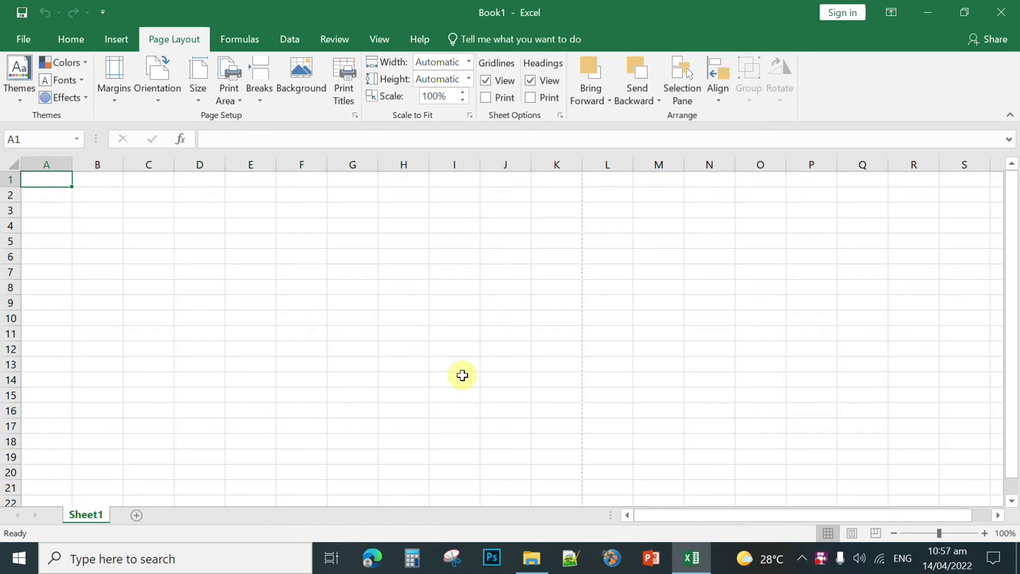
Insert the picture named 8 from the "! tarp tutor" folder on the Desktop into the sheet
drag(940, 533, 910, 535)
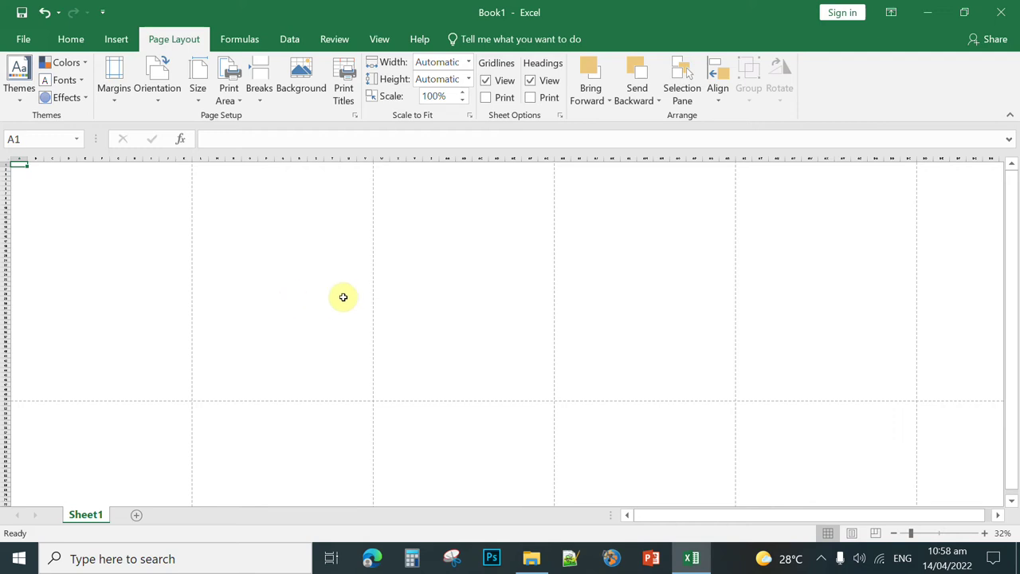
scroll(351, 275, down, 1)
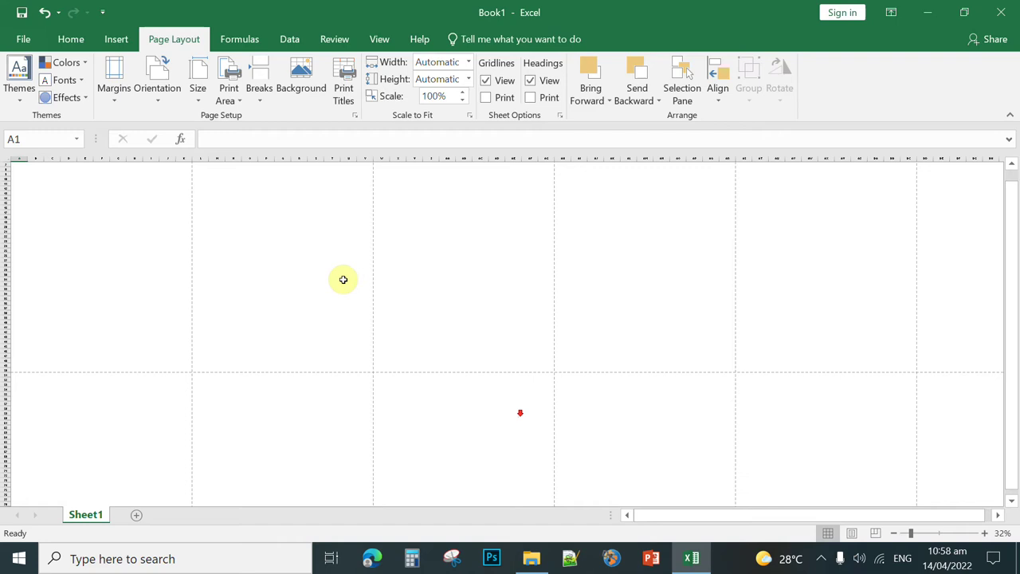
scroll(326, 303, up, 1)
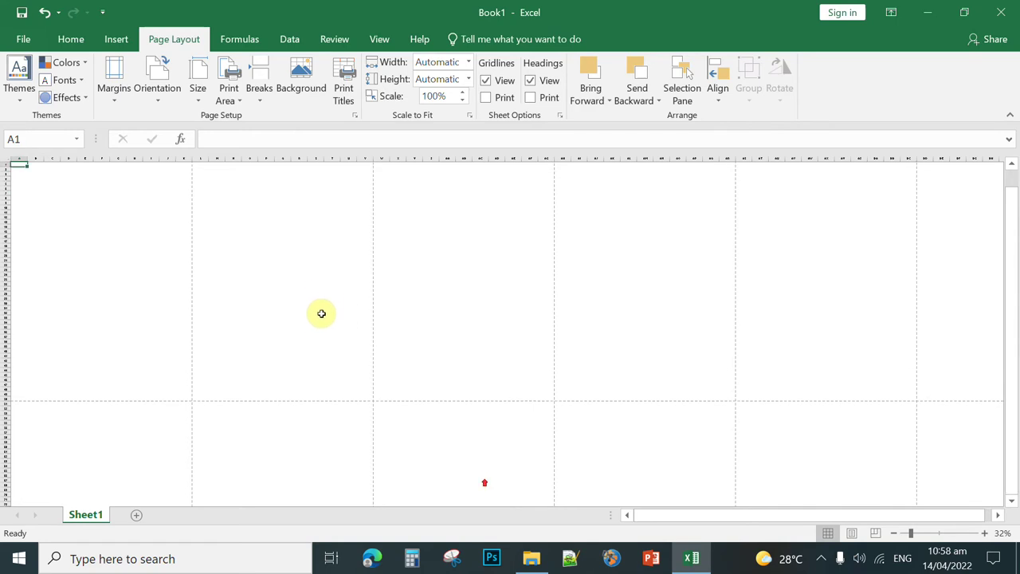
click(115, 39)
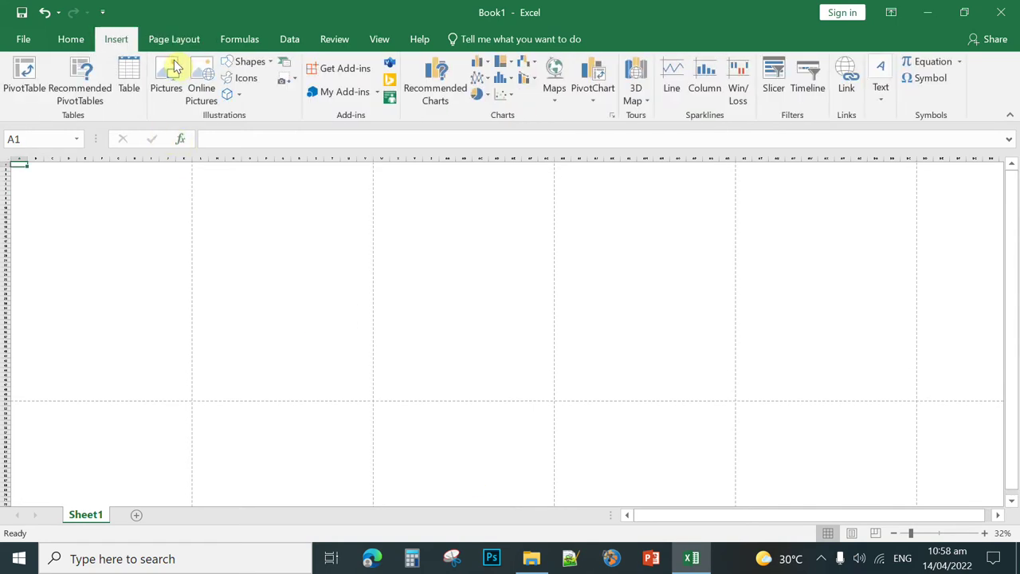
click(169, 83)
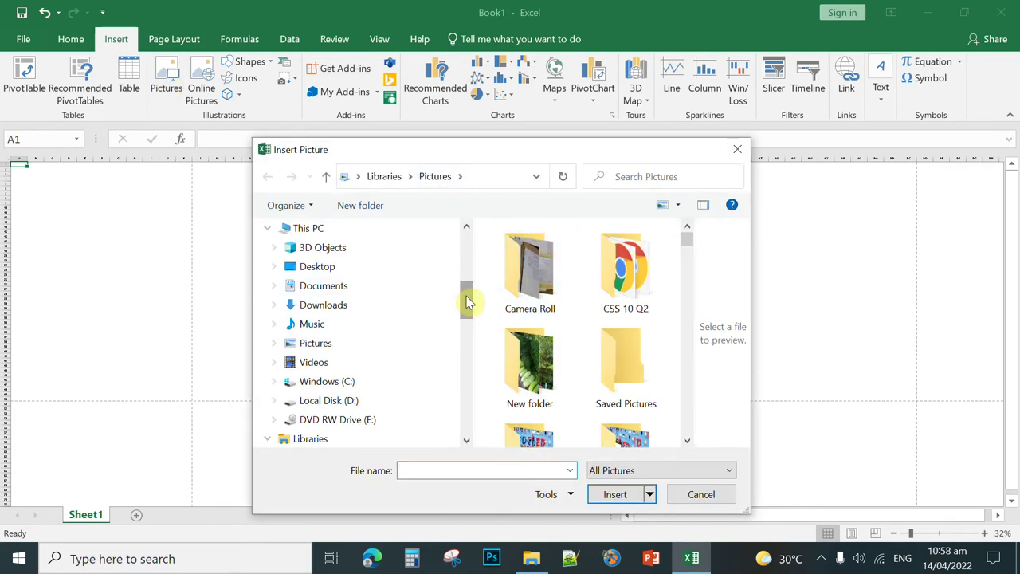
drag(468, 302, 471, 230)
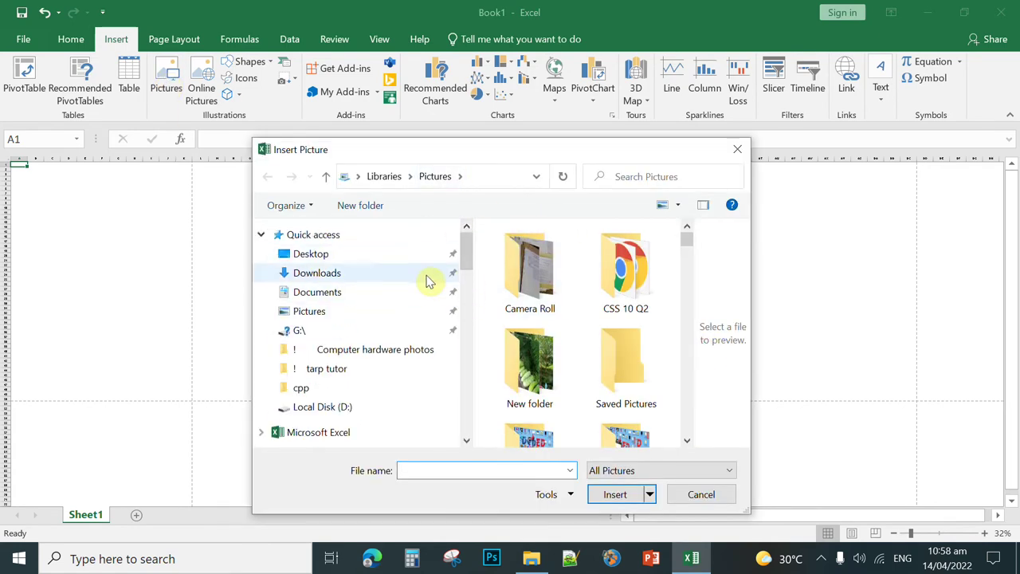
click(319, 255)
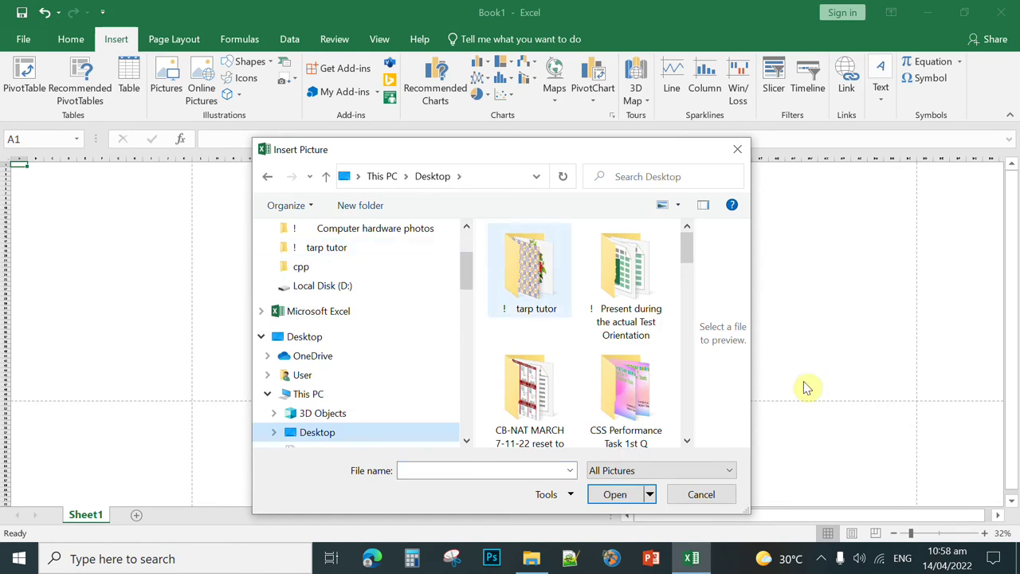
key(Return)
key(Down)
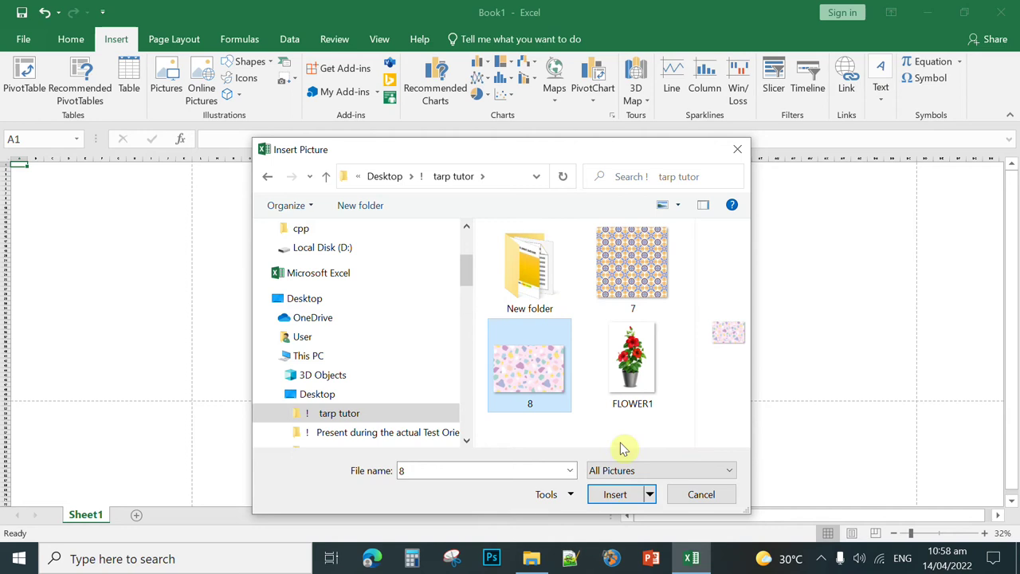
click(619, 495)
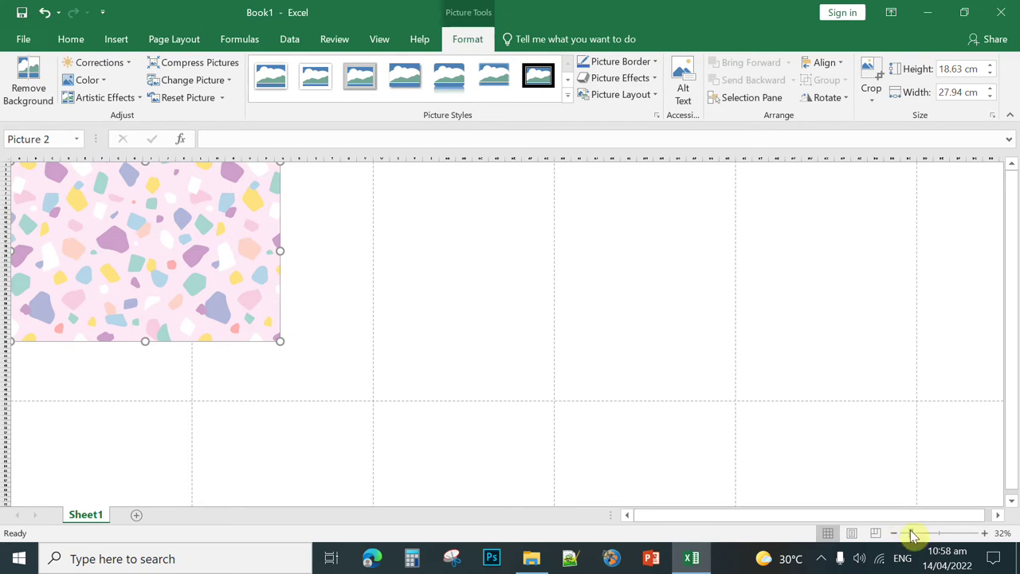
Enlarge the inserted picture to about 72.17 cm wide and 50.97 cm high, spanning four pages across and two down
drag(281, 341, 721, 482)
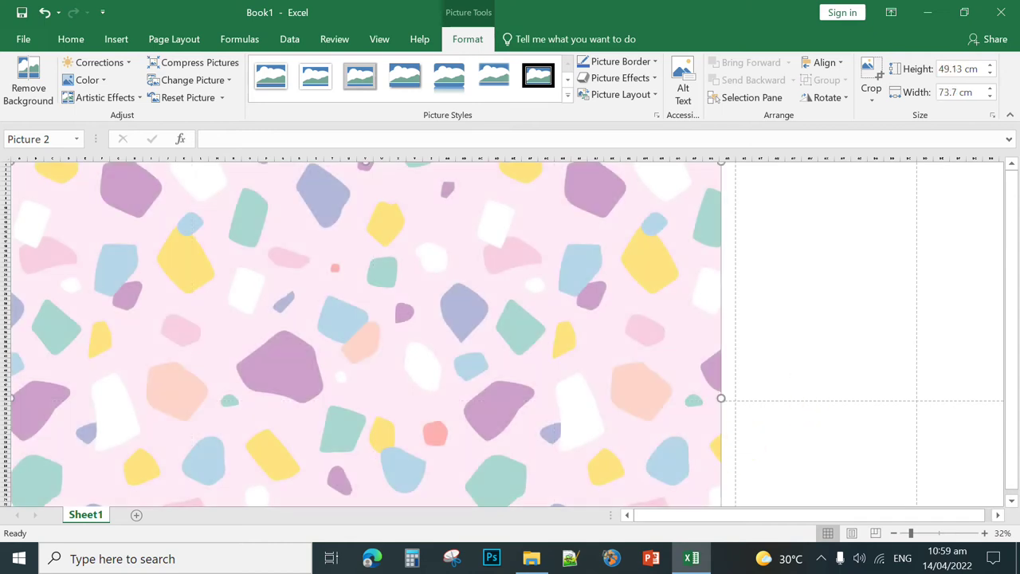
scroll(818, 382, down, 8)
scroll(809, 351, down, 3)
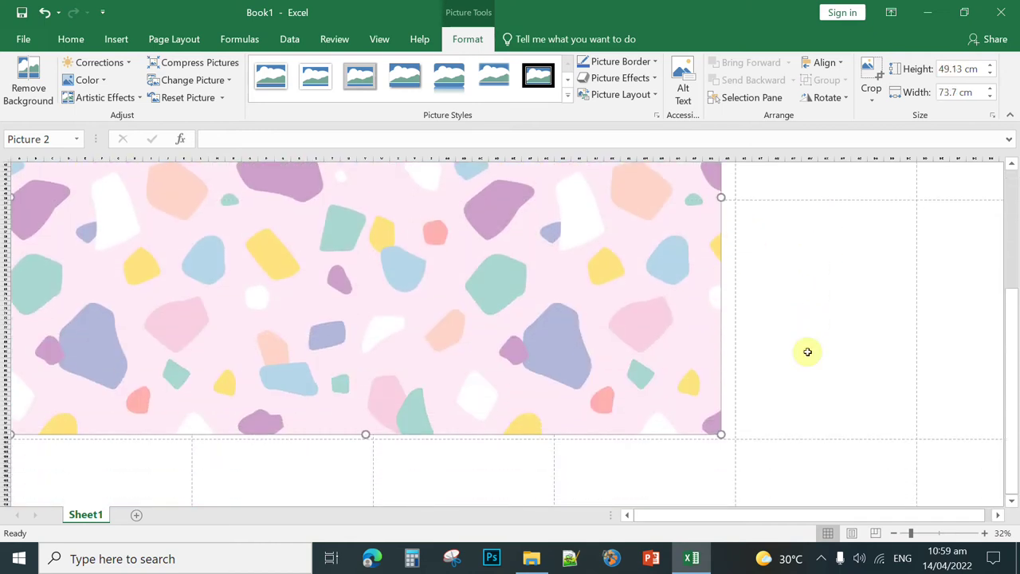
mouse_move(721, 433)
mouse_down()
mouse_move(704, 420)
mouse_move(710, 426)
mouse_up()
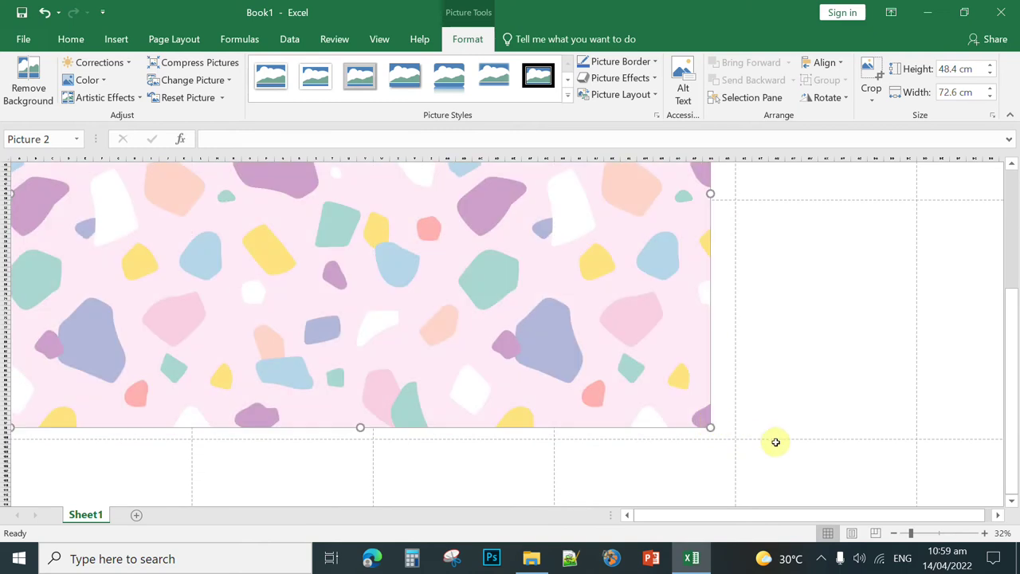
drag(910, 536, 907, 536)
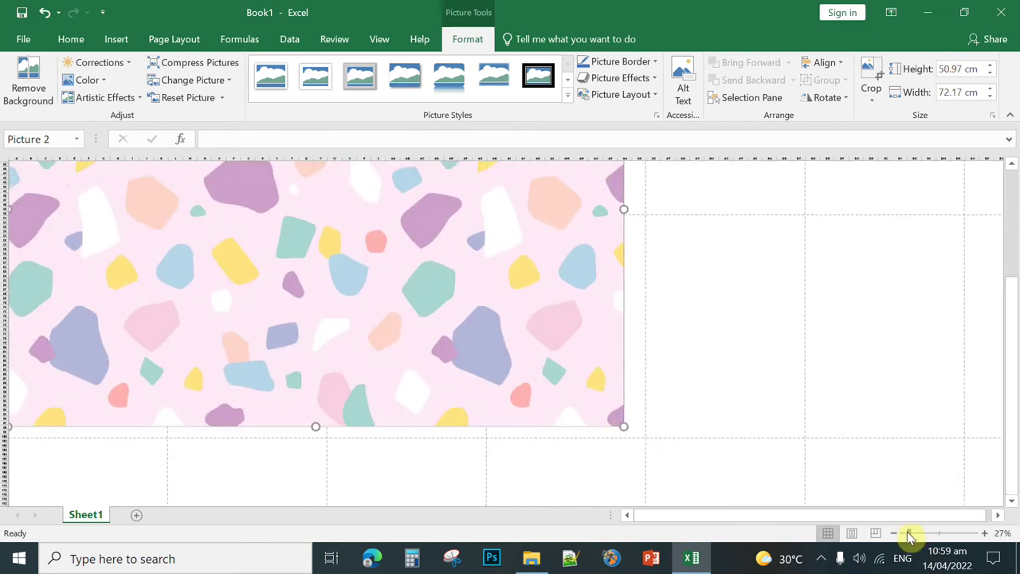
Shrink the picture from its upper-left corner to about 70.53 by 49.82 cm and shift it slightly to leave a border inside the pages
scroll(708, 328, up, 8)
scroll(712, 326, up, 3)
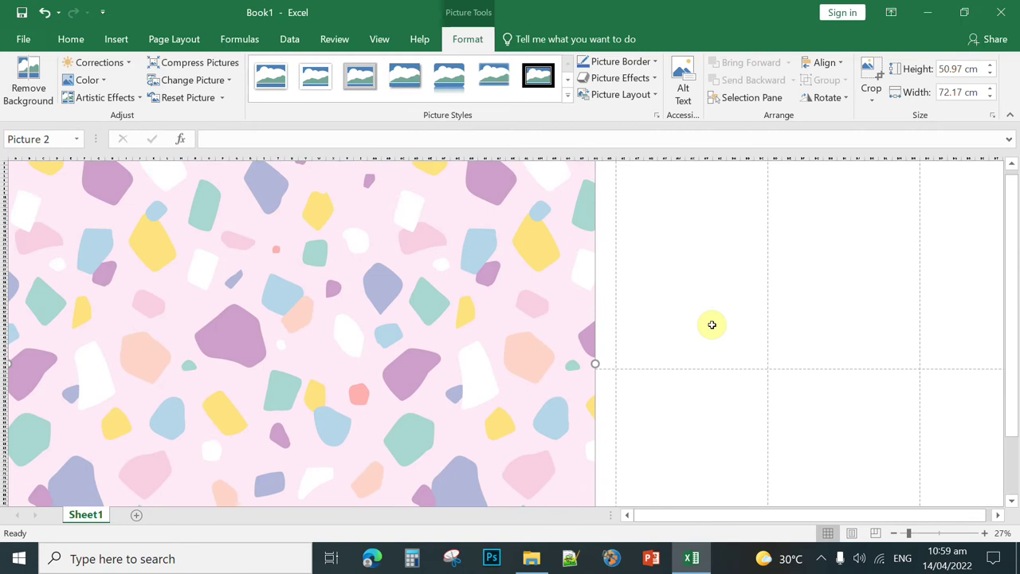
drag(8, 165, 35, 267)
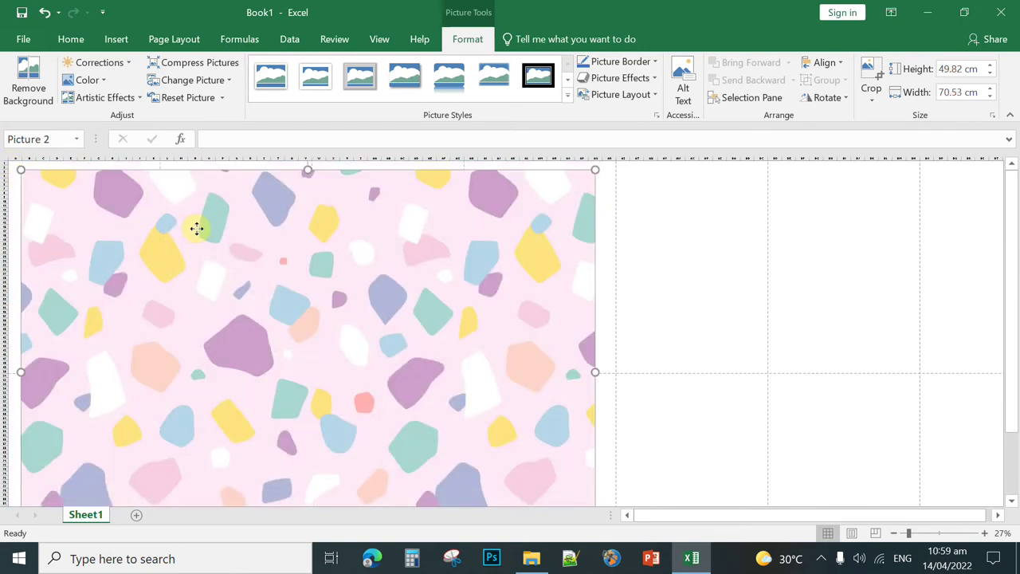
drag(338, 266, 335, 266)
scroll(677, 289, down, 5)
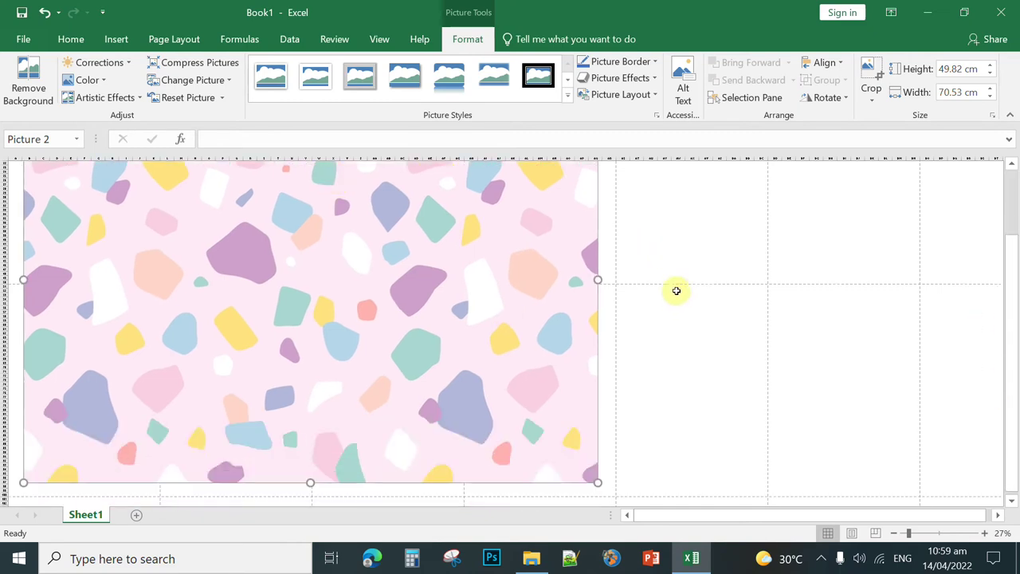
click(689, 319)
Add gold outlined WordArt reading "WELCOME BACK TO SCHOOL" and move it to the picture's upper-left area
scroll(637, 326, up, 3)
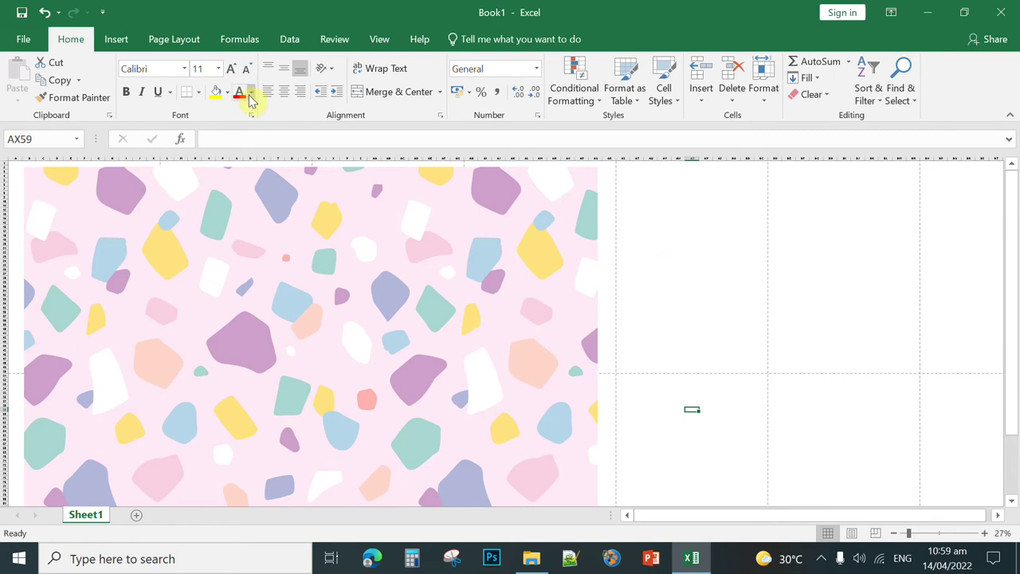
click(114, 39)
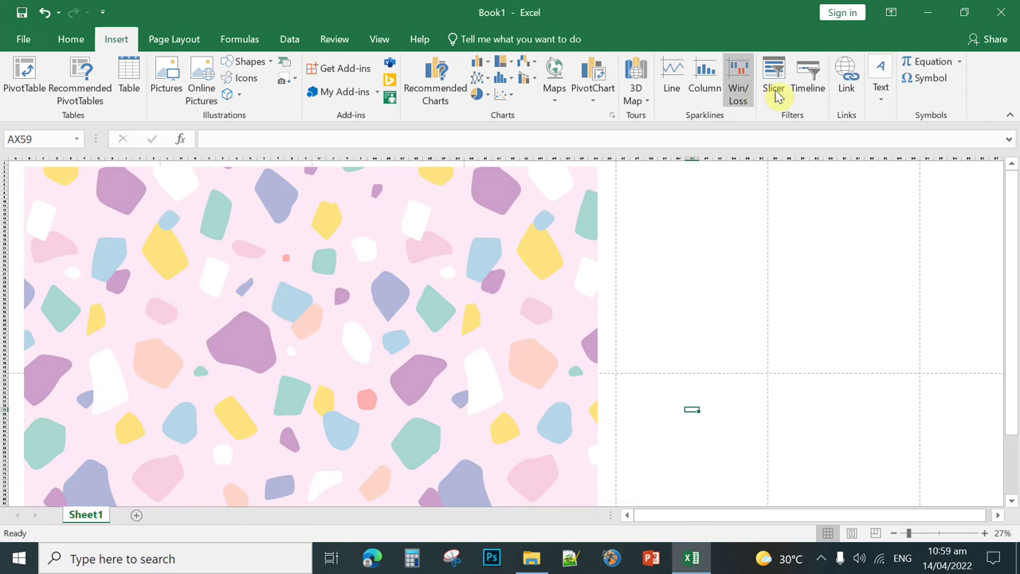
click(880, 88)
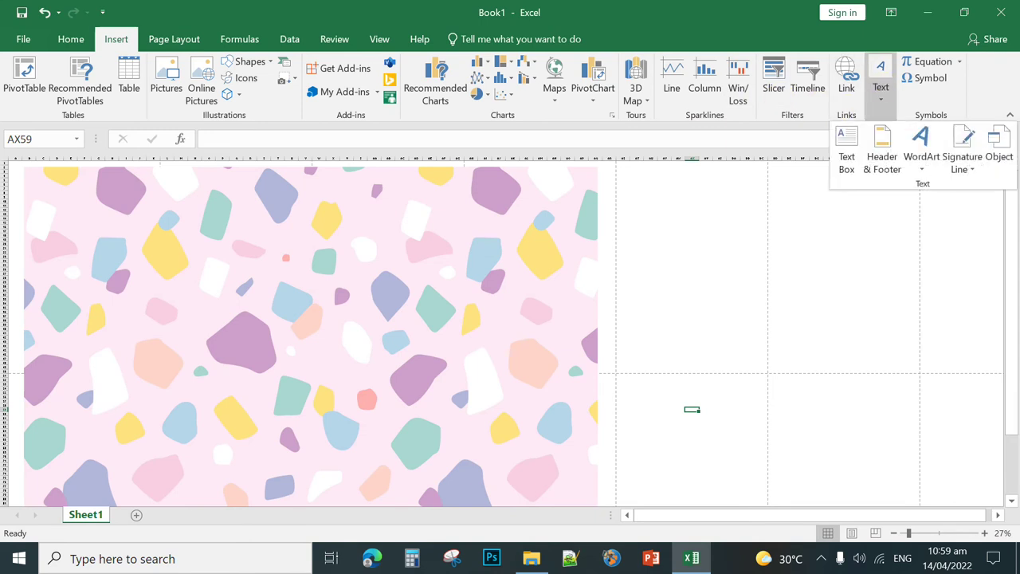
click(923, 144)
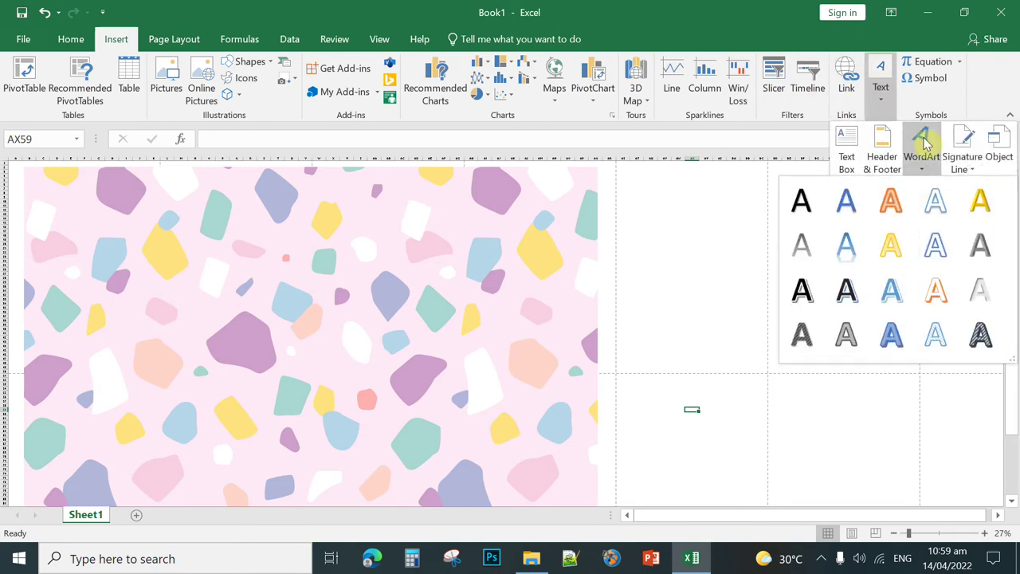
click(893, 247)
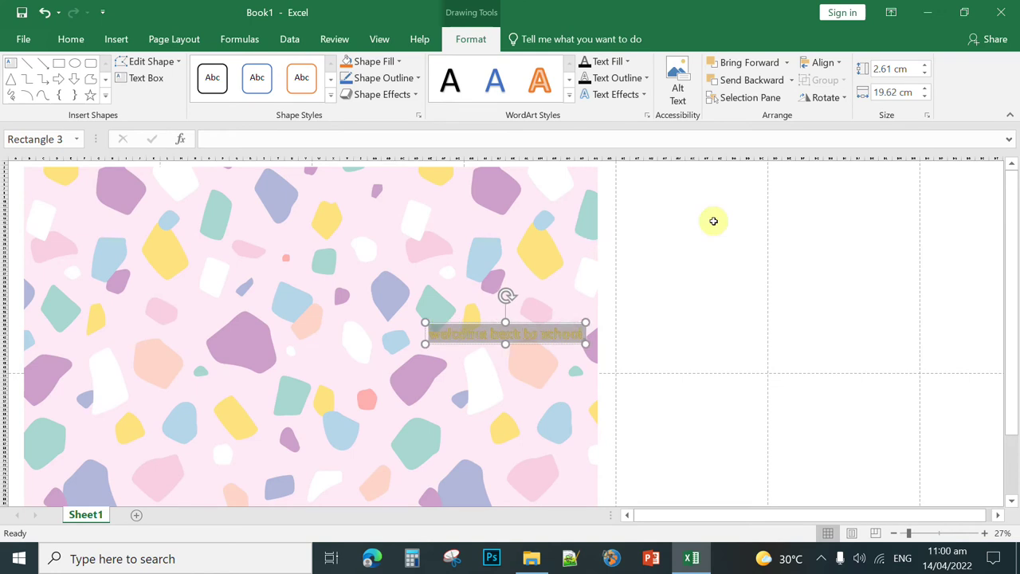
text(WELCOME B)
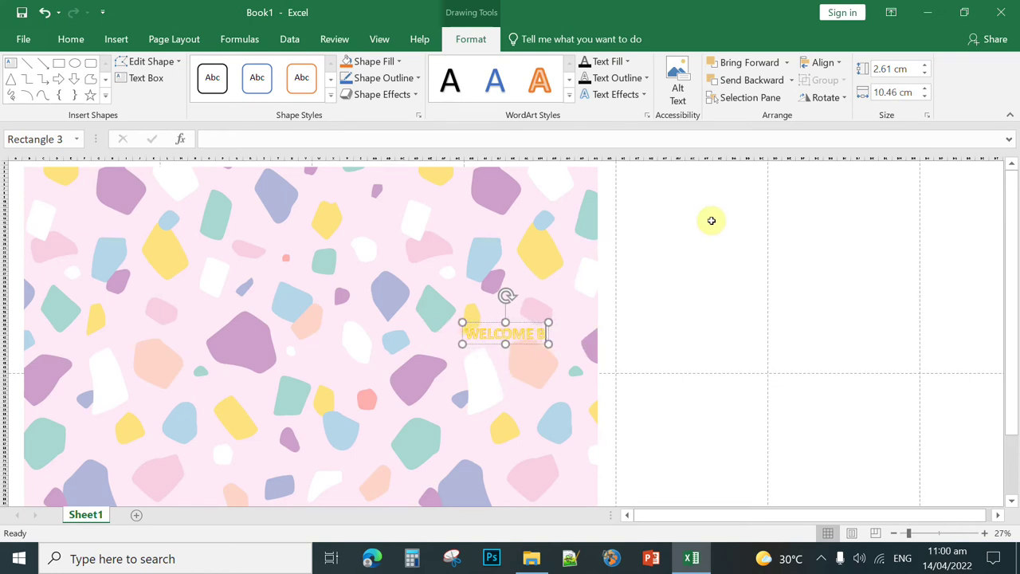
text(ACK TO SCHOOL)
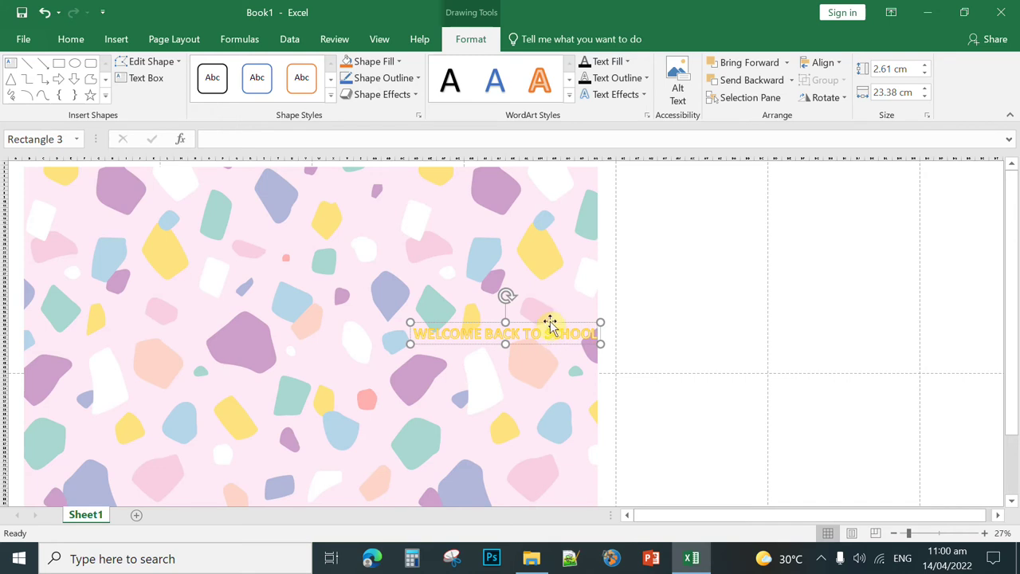
drag(526, 326, 196, 224)
click(121, 224)
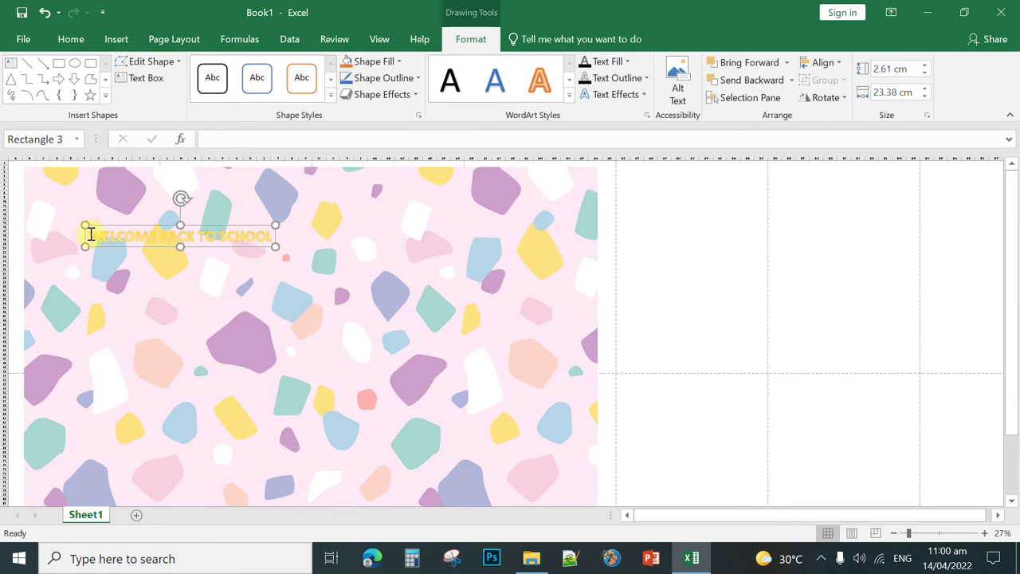
Set the whole WordArt heading to font size 250 and the AR DARLING font
drag(90, 236, 405, 360)
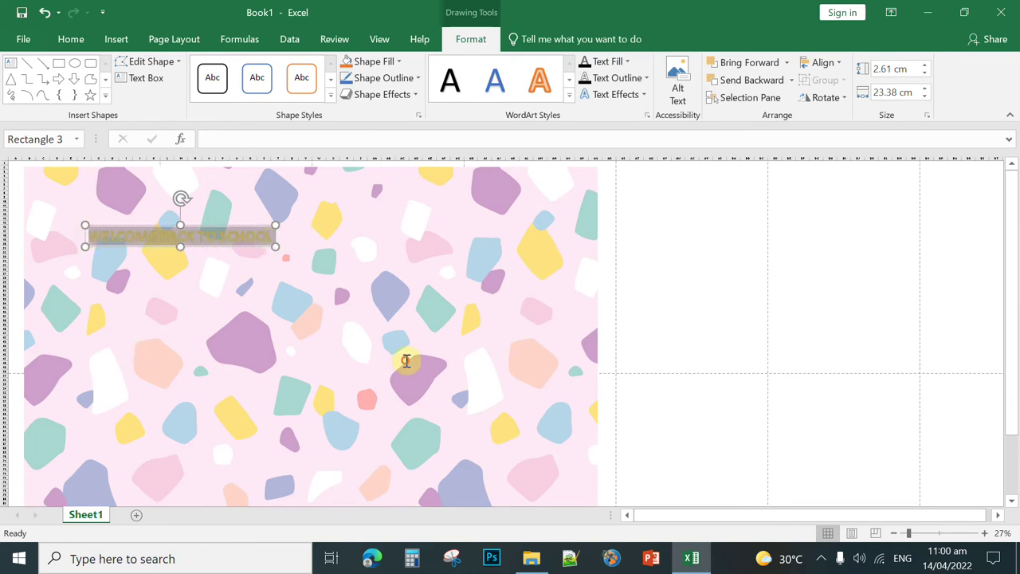
click(68, 40)
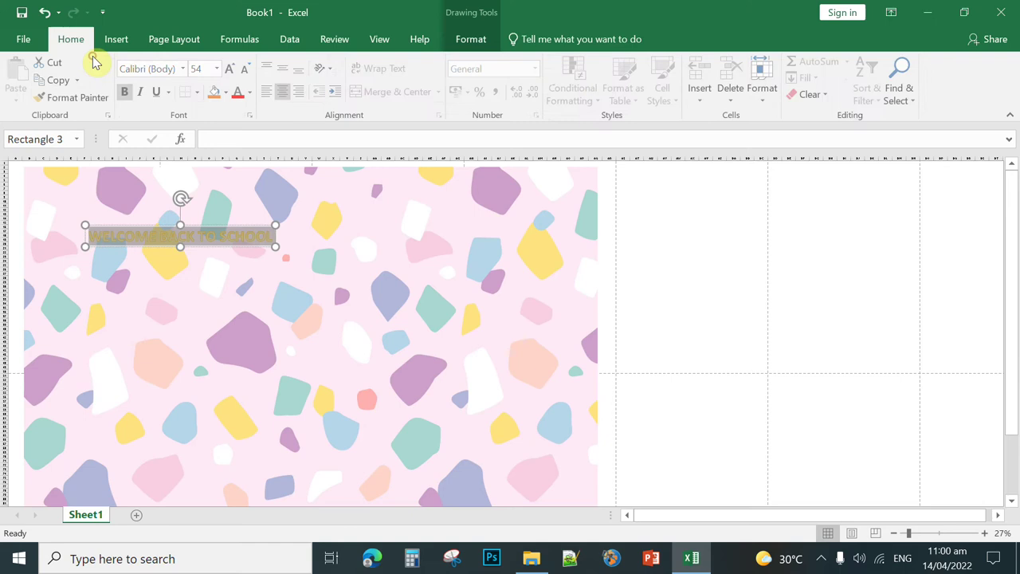
click(201, 68)
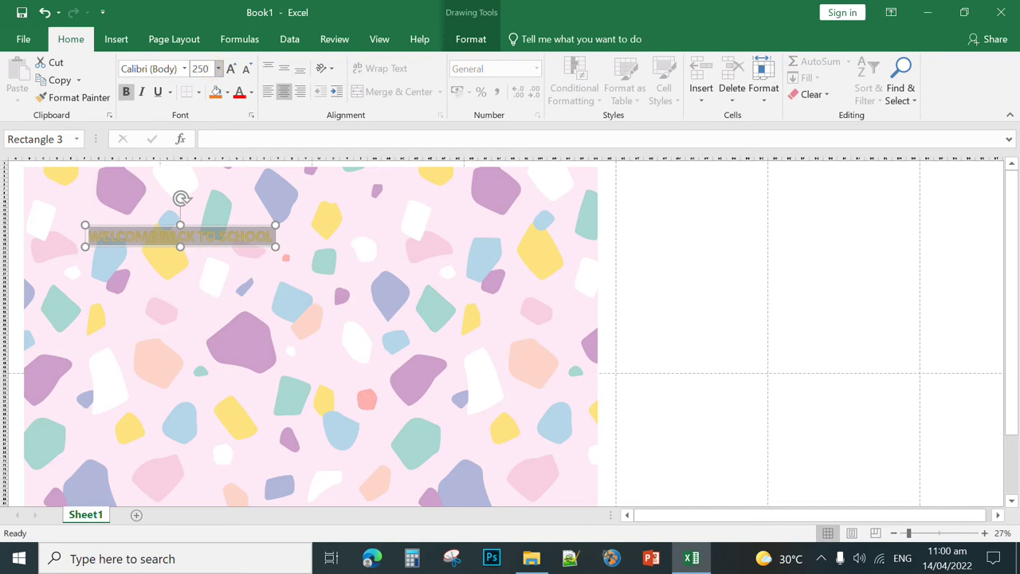
key(Return)
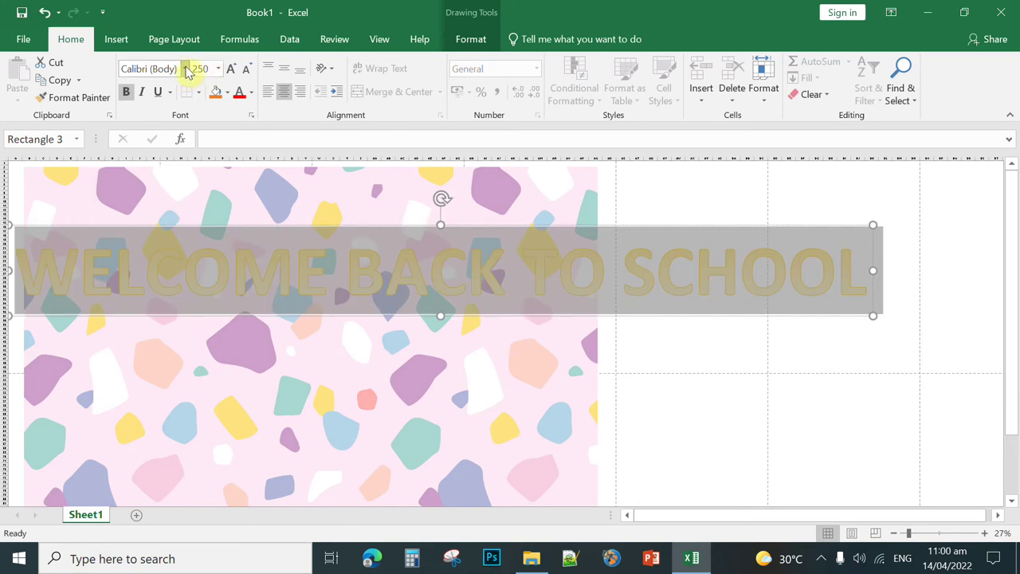
click(184, 70)
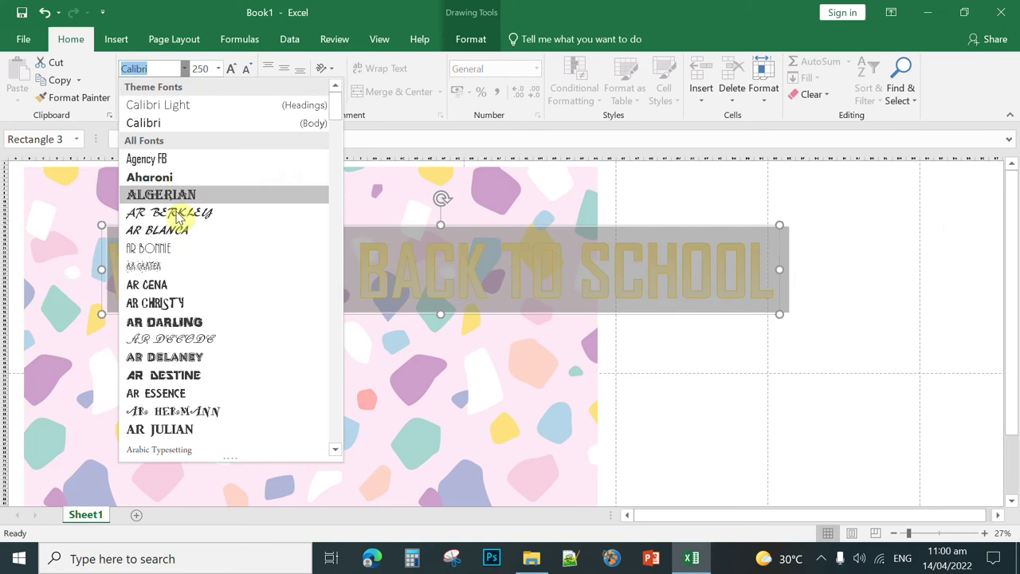
click(176, 323)
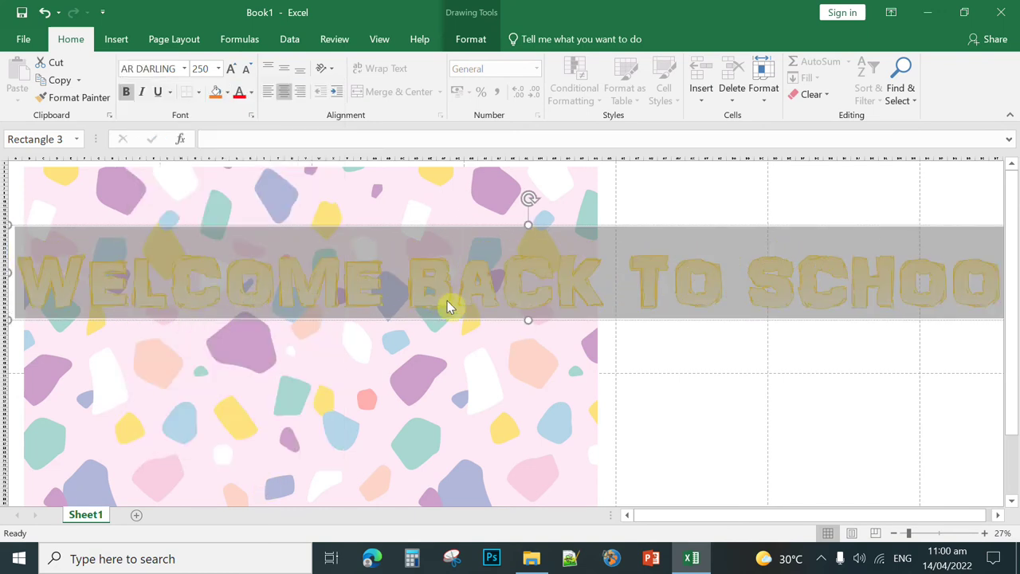
Break the WordArt heading into three lines, WELCOME / BACK TO / SCHOOL, and move it onto the upper part of the background picture
click(555, 293)
key(Left)
key(Left)
key(Left)
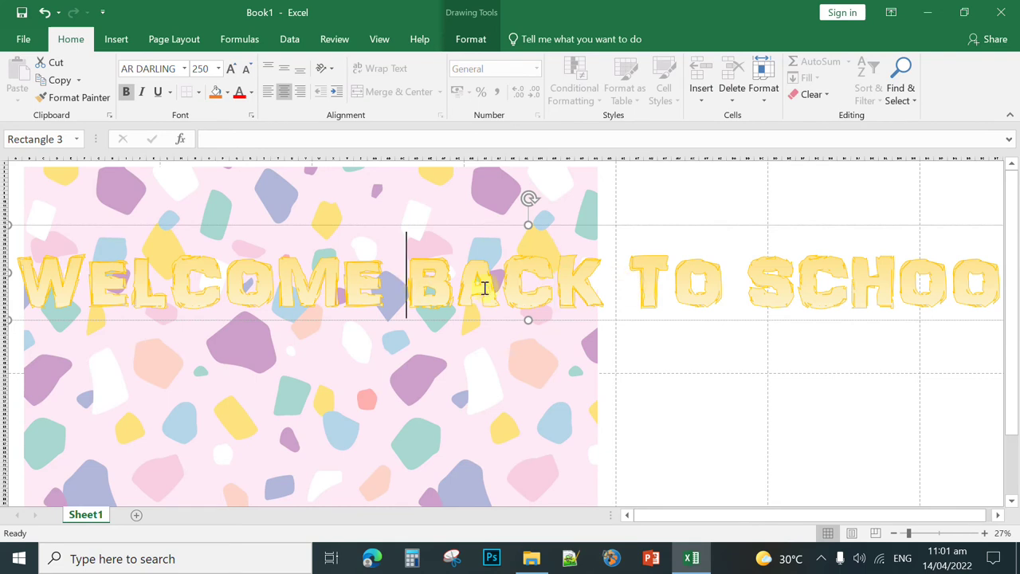
key(Return)
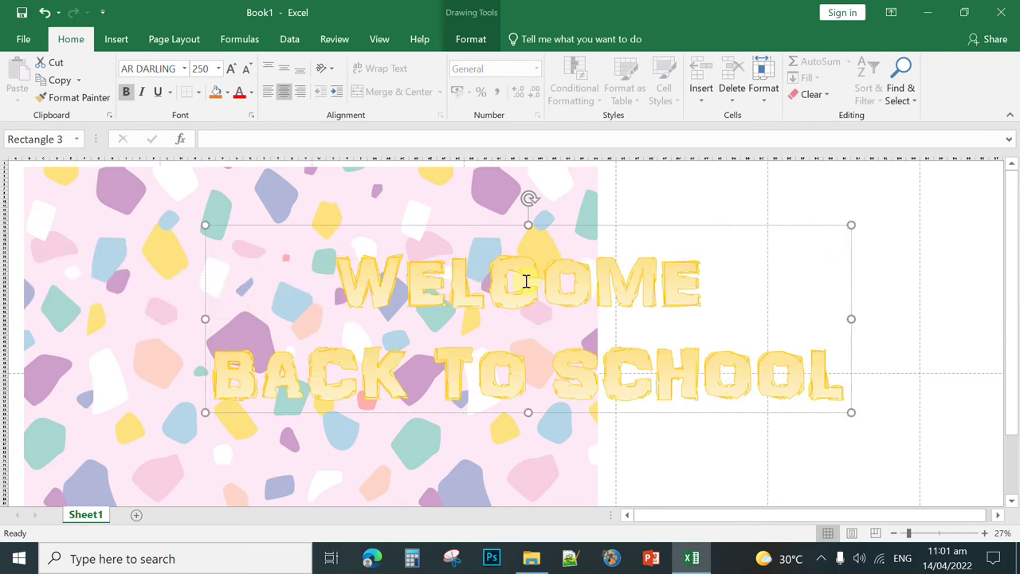
key(Return)
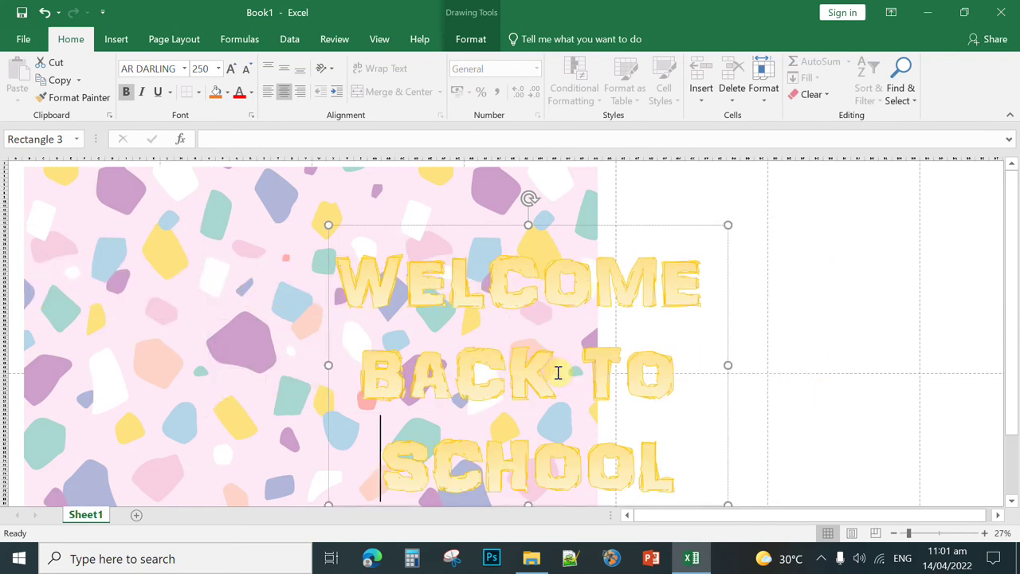
drag(576, 228, 358, 181)
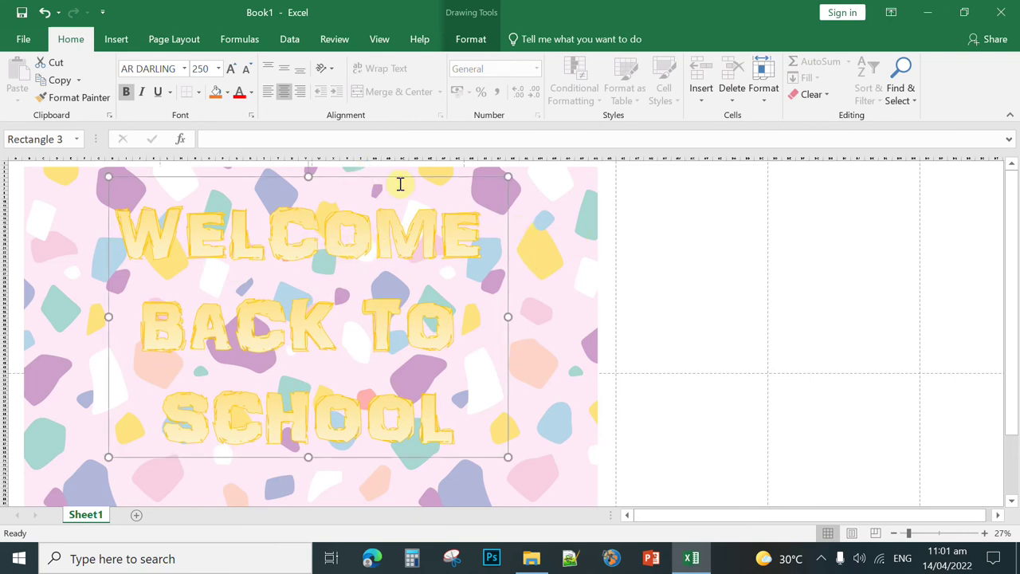
Fill the WordArt heading's text with standard red
click(472, 41)
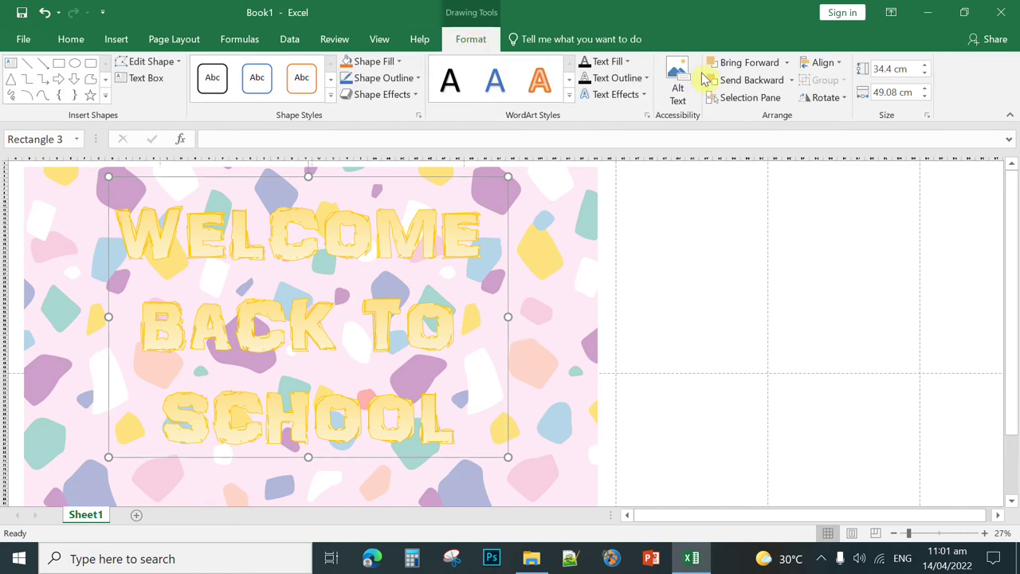
click(628, 62)
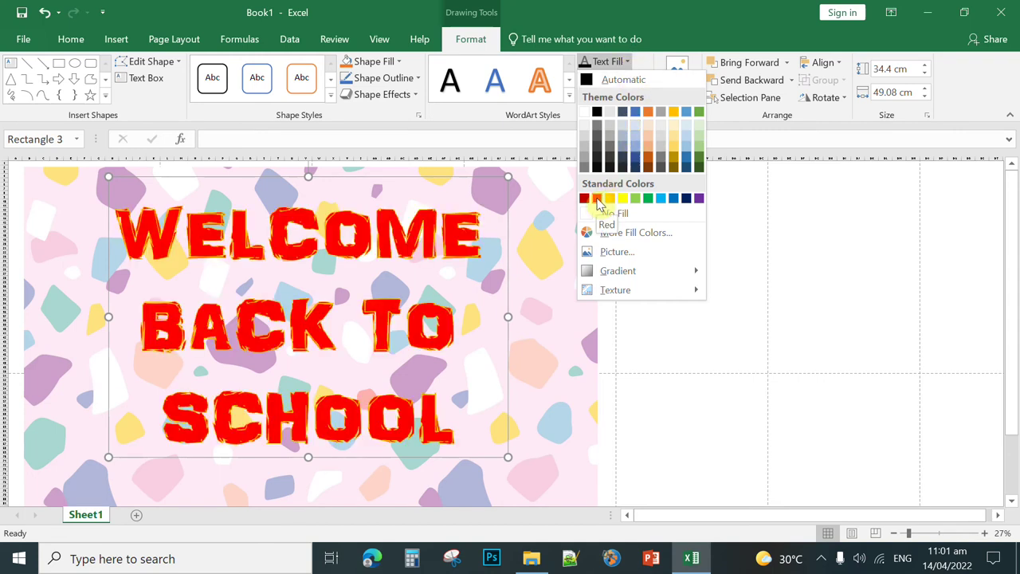
key(Escape)
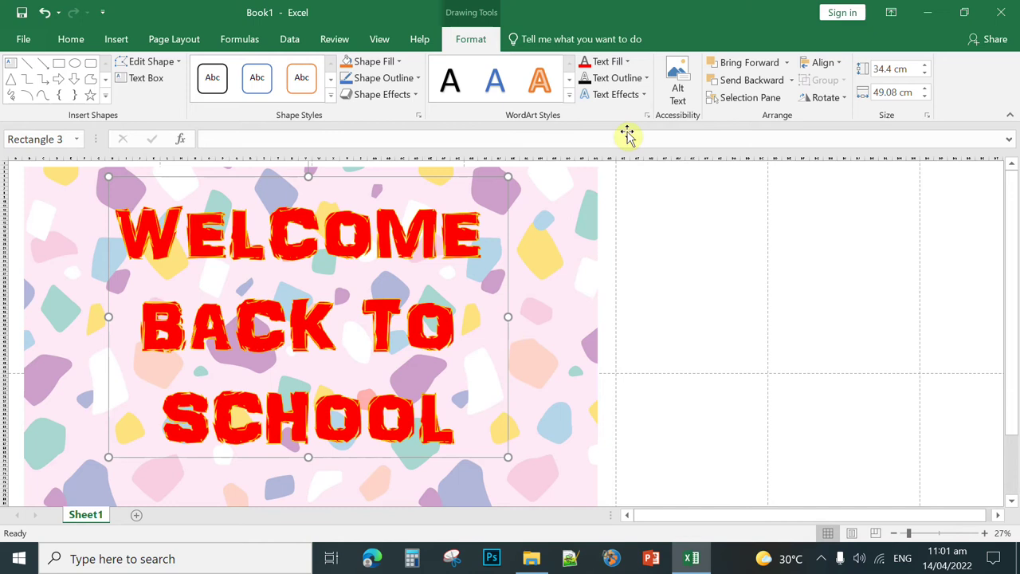
Give the heading text a standard yellow outline with a weight of 6 pt
click(648, 78)
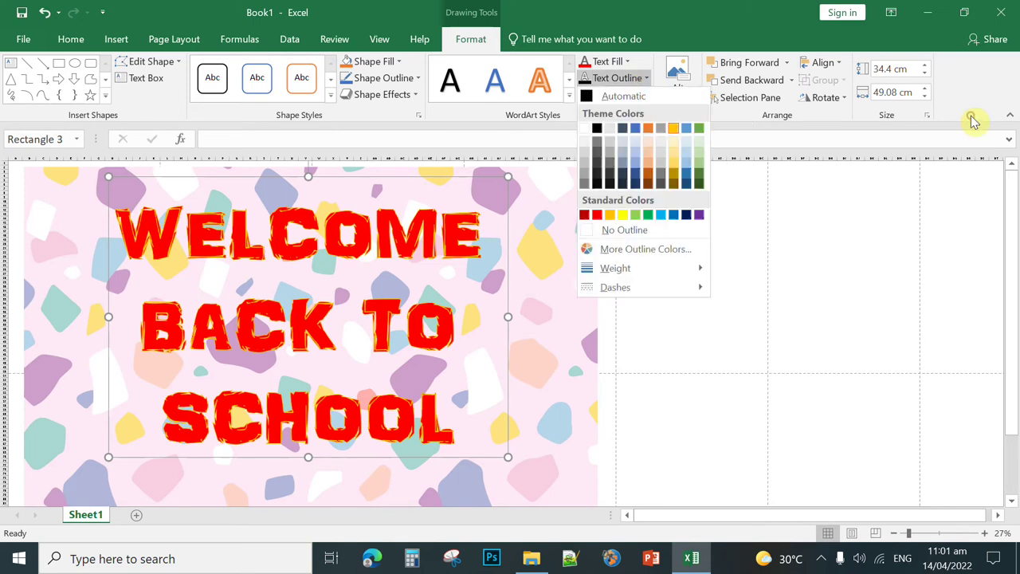
click(623, 217)
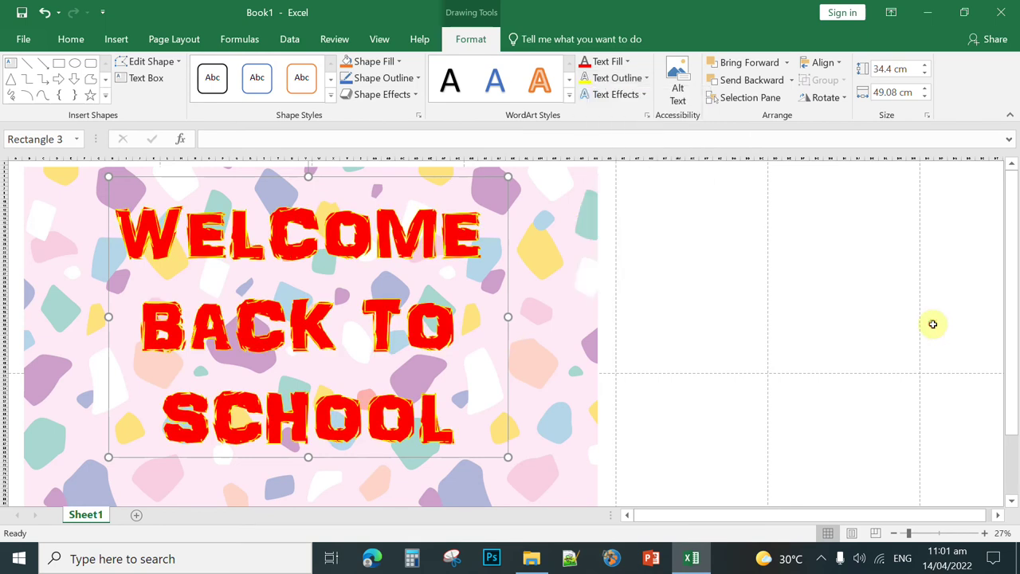
click(647, 79)
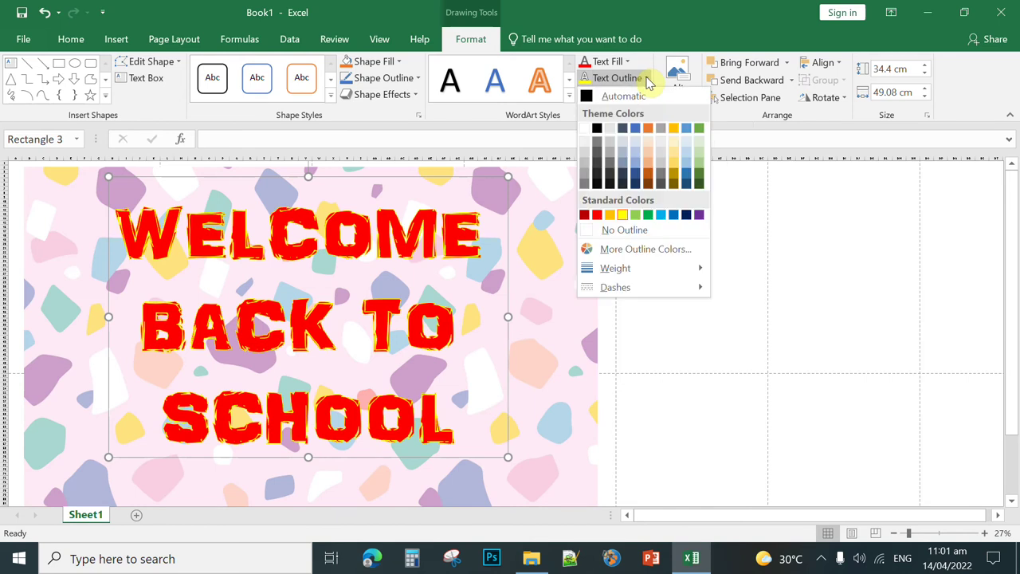
mouse_move(622, 269)
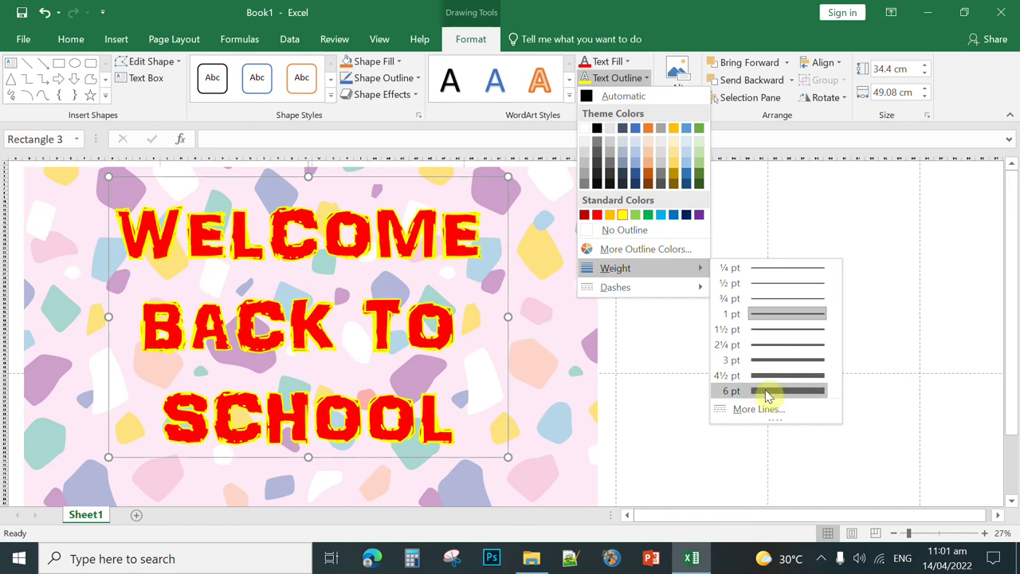
click(768, 392)
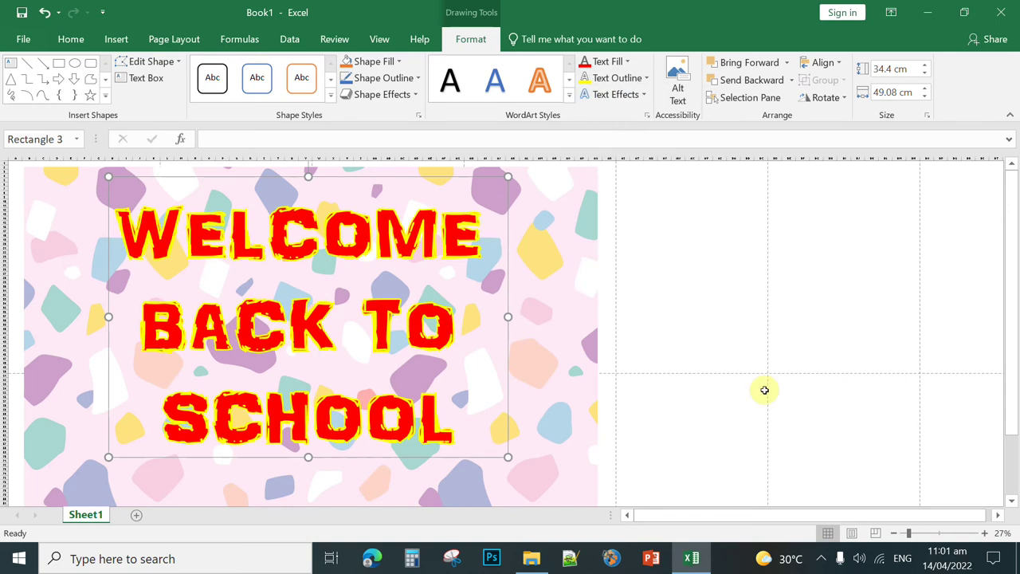
Change the heading's text outline to a gradient line and color its first gradient stop green
click(648, 78)
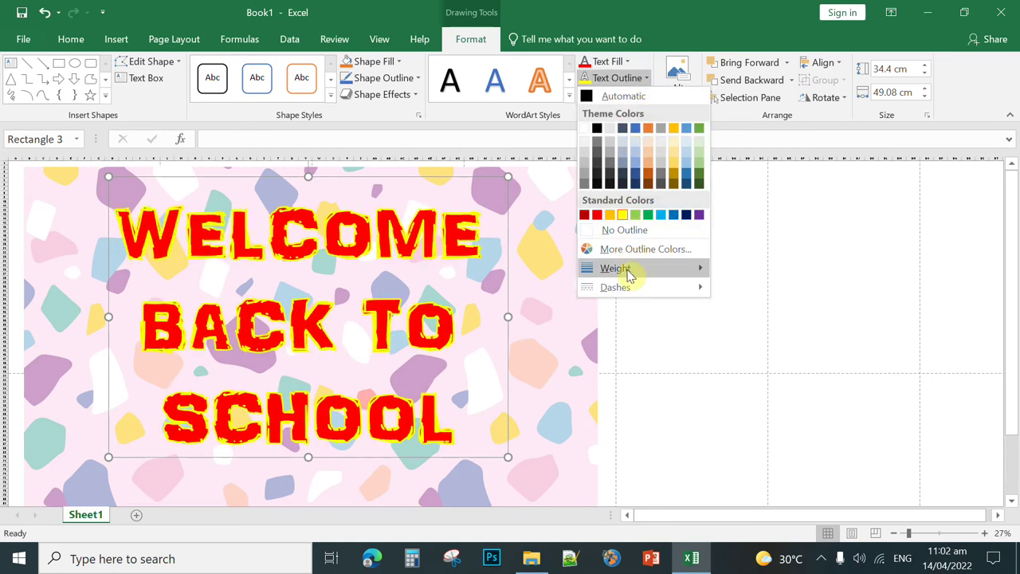
mouse_move(696, 271)
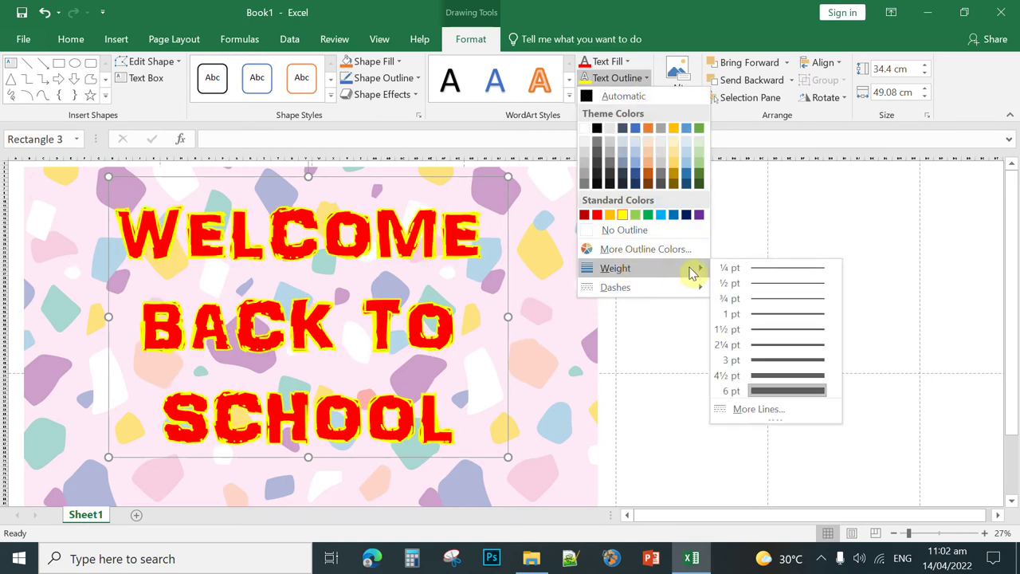
click(756, 409)
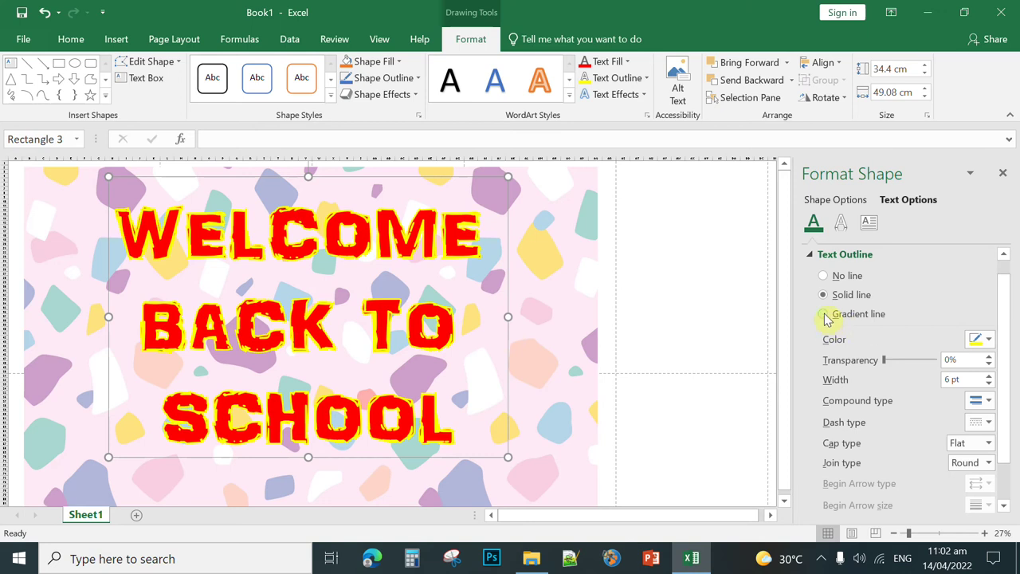
click(825, 315)
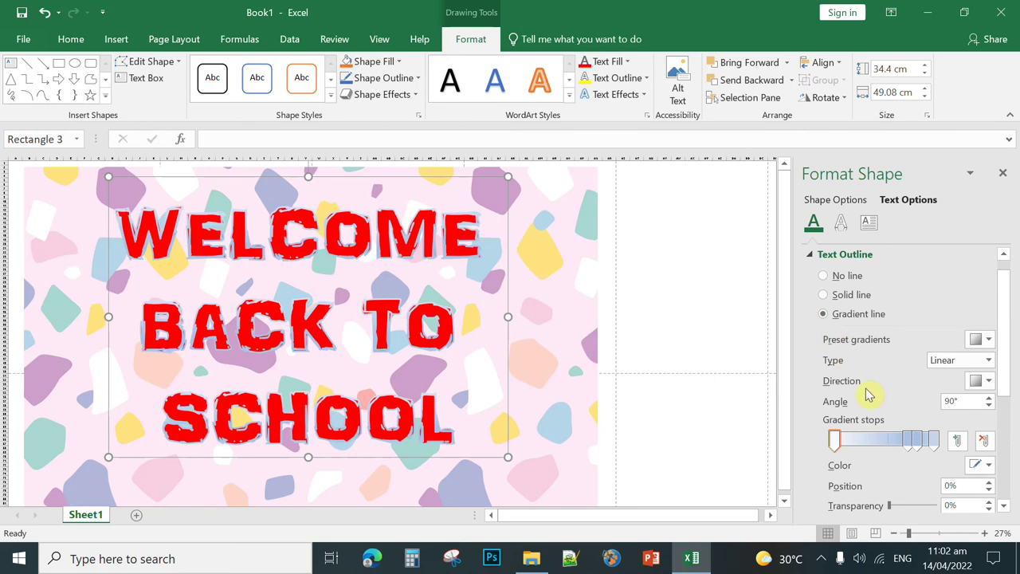
click(834, 444)
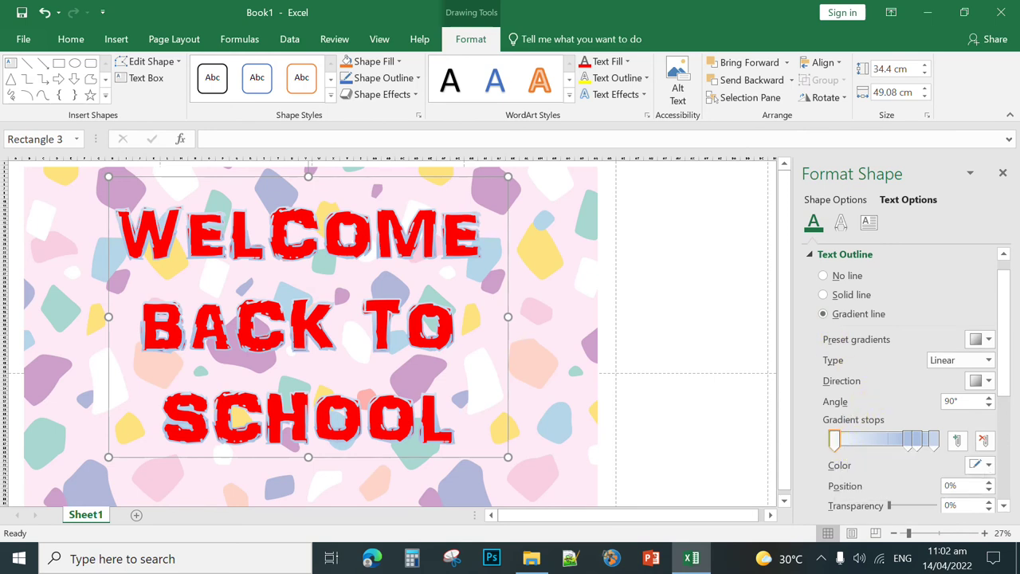
click(988, 466)
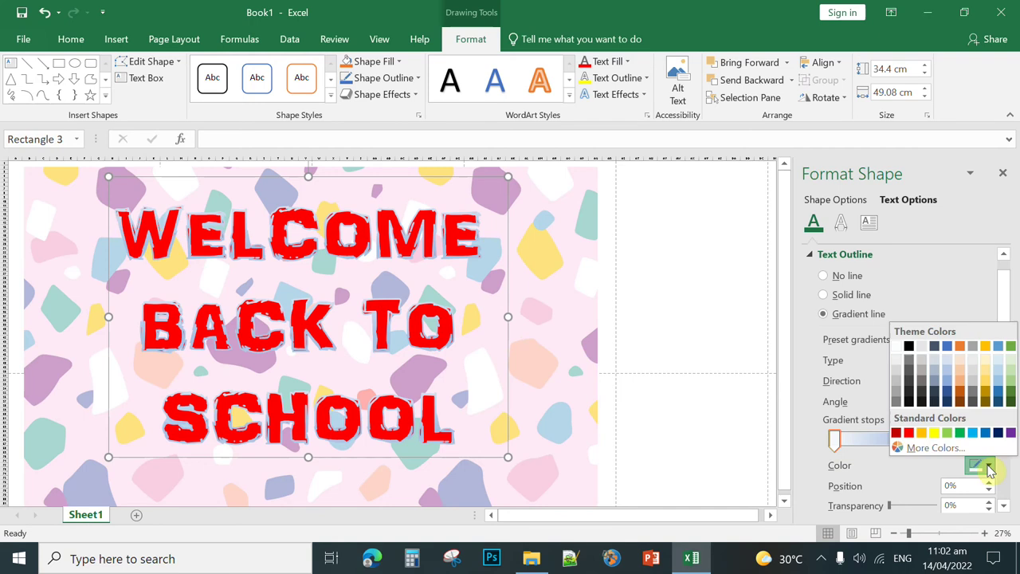
click(960, 435)
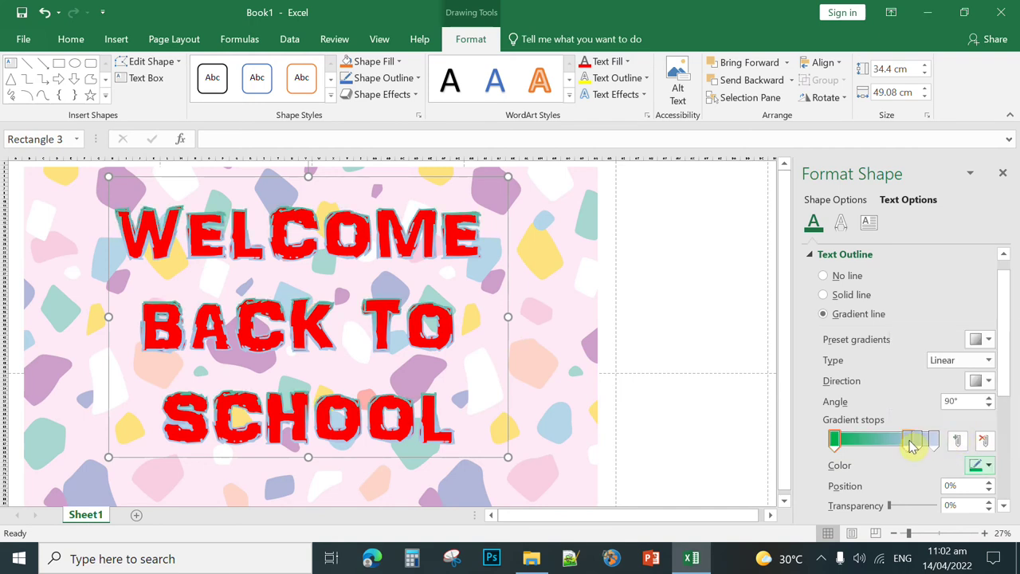
Place the outline's second gradient stop at 36% in yellow and the third at 72% in light blue
drag(911, 444, 872, 444)
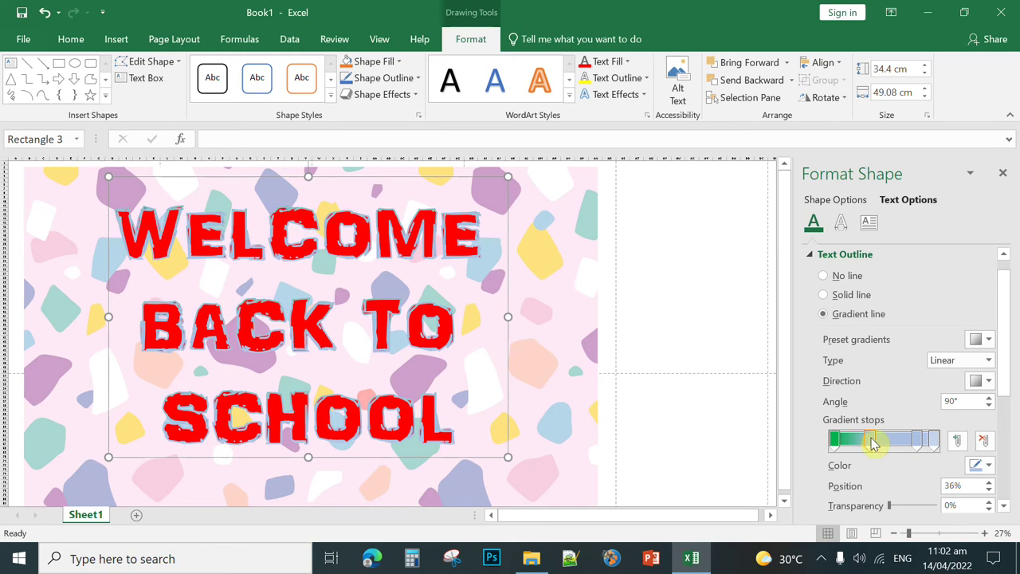
click(987, 466)
key(Escape)
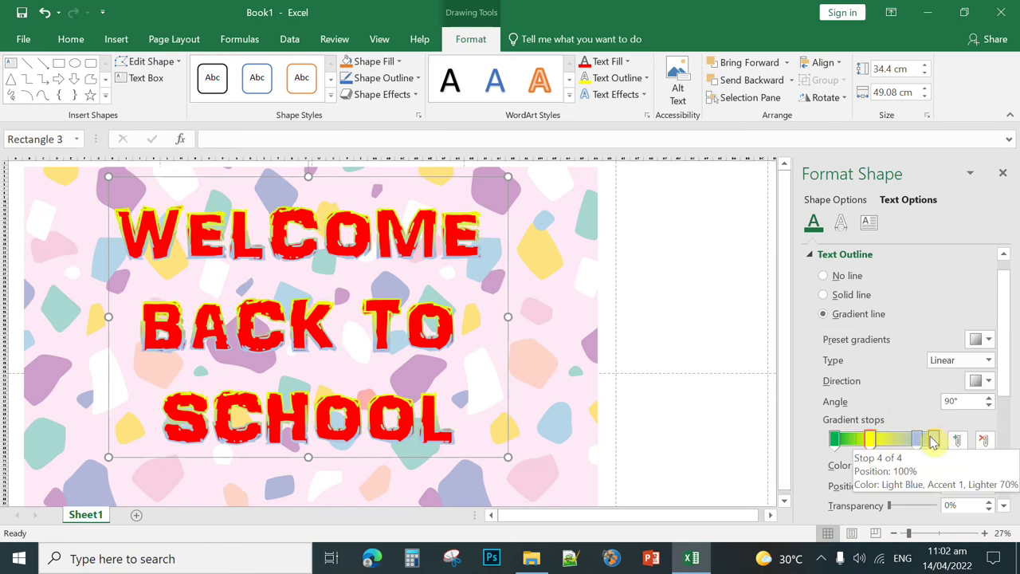
drag(931, 446, 906, 444)
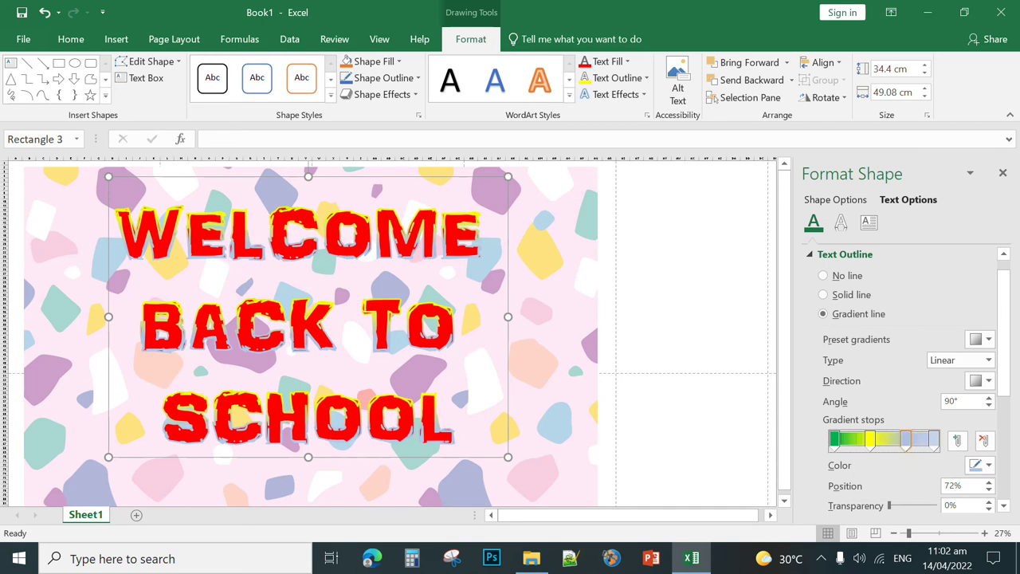
click(987, 466)
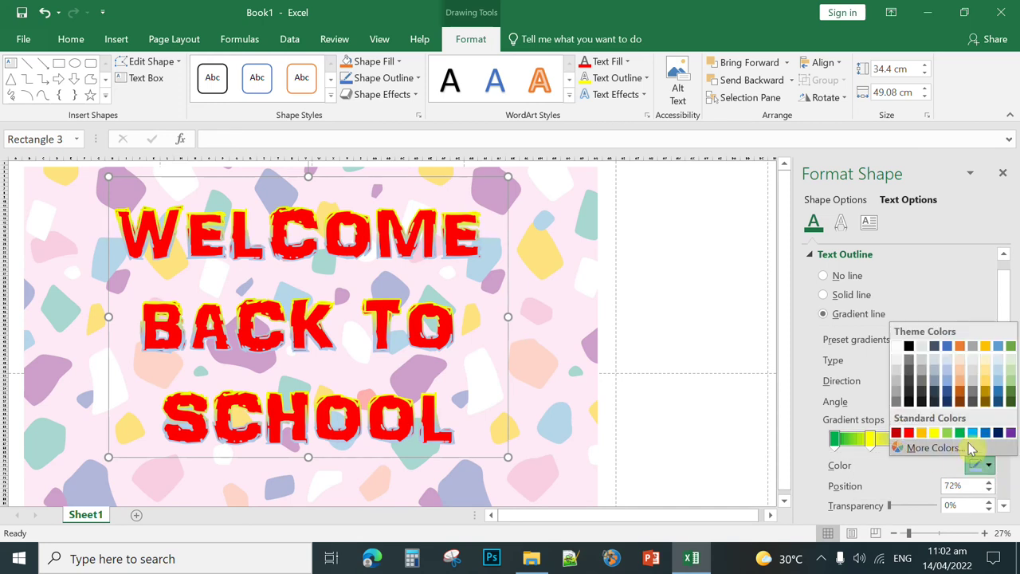
click(974, 434)
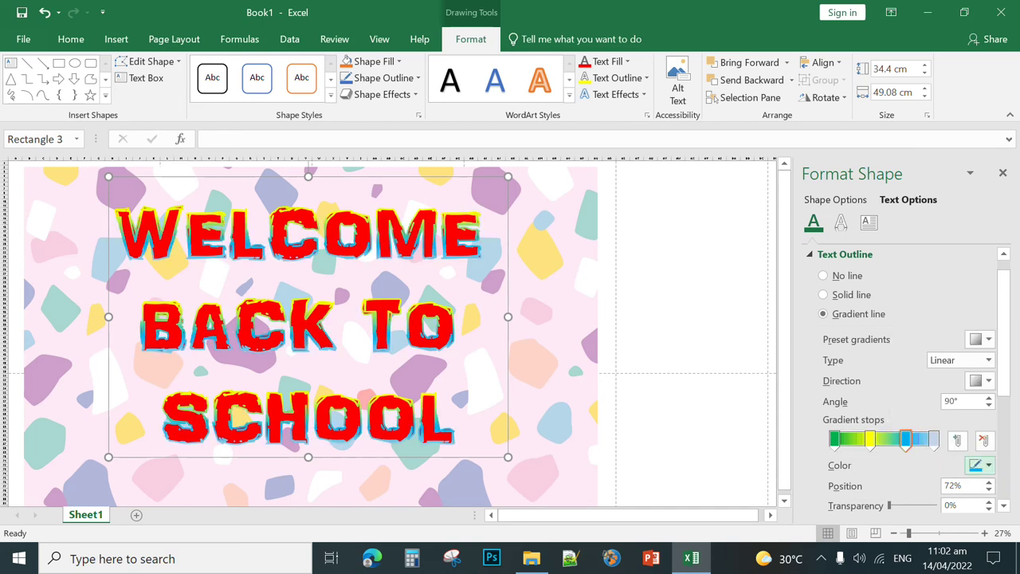
Color the outline's last gradient stop, at 100%, purple
click(934, 440)
click(987, 466)
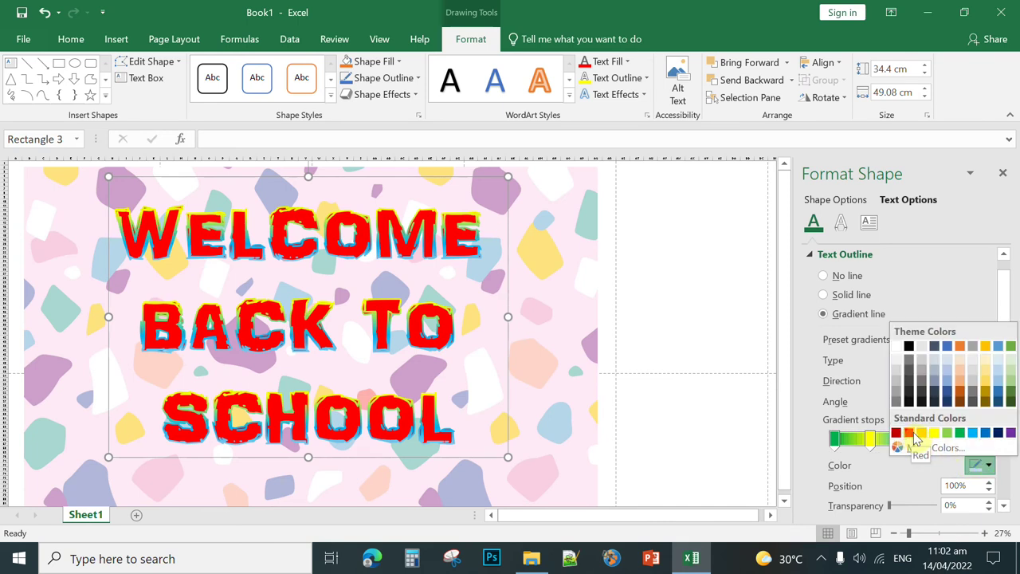
click(1011, 432)
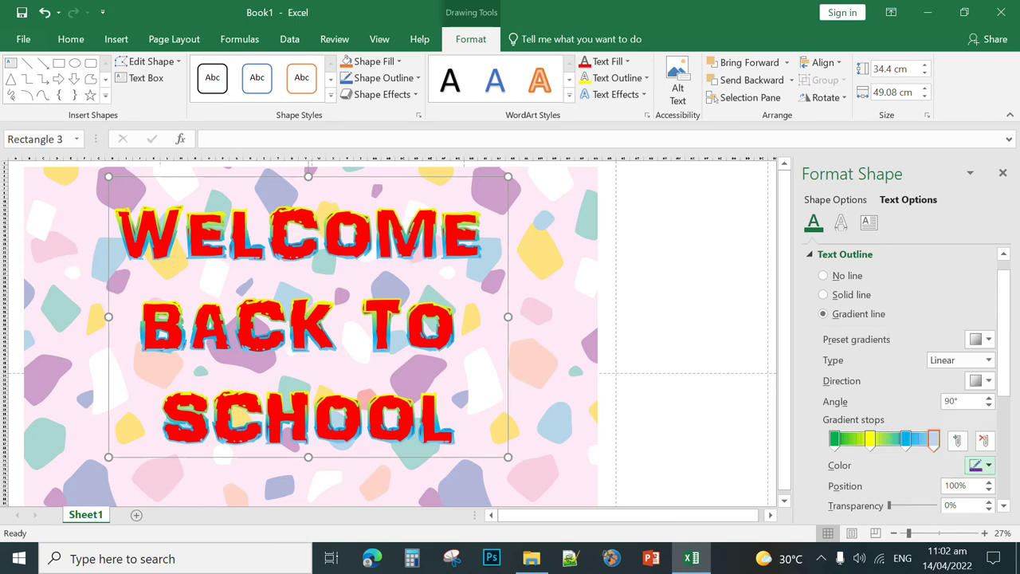
Set the outline gradient's angle to 40°, then close the shape formatting options and deselect the heading
click(989, 405)
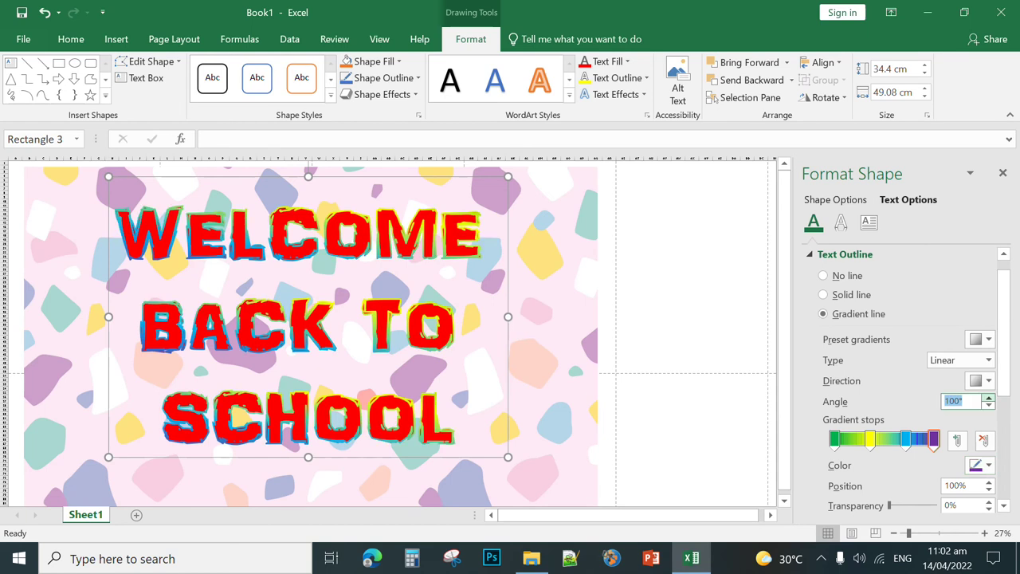
click(989, 405)
click(989, 405)
click(989, 405)
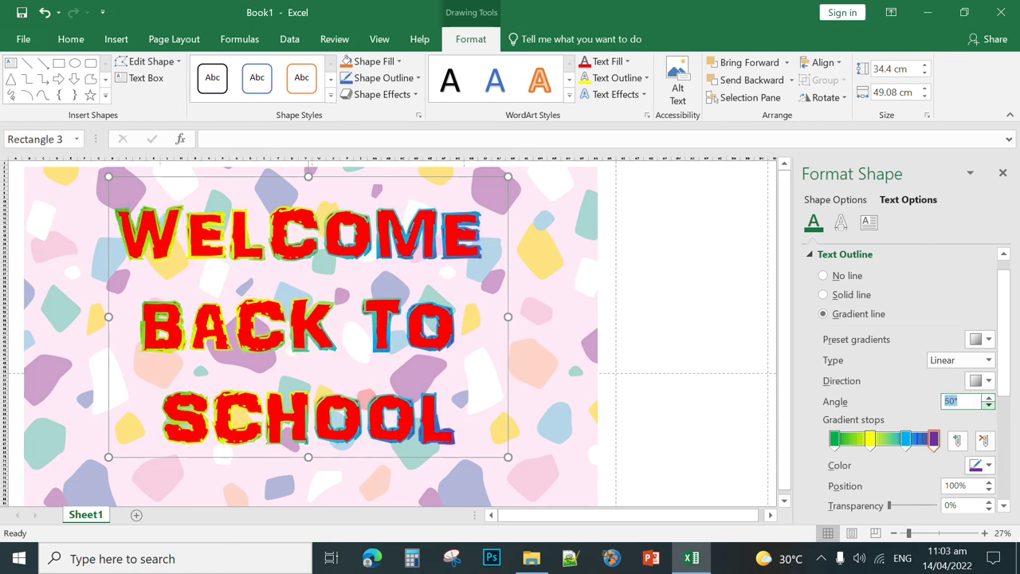
click(989, 405)
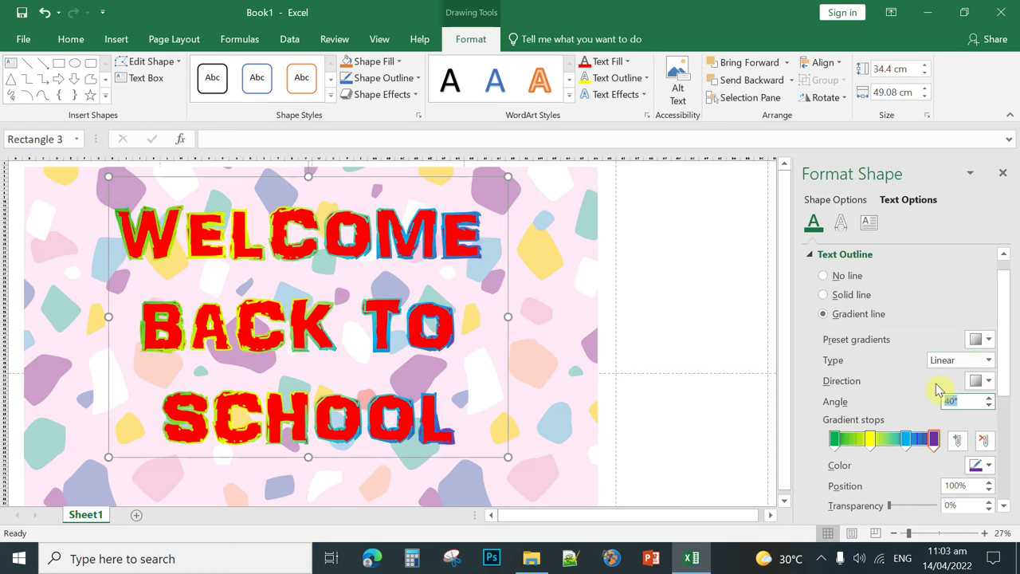
click(1006, 175)
click(673, 273)
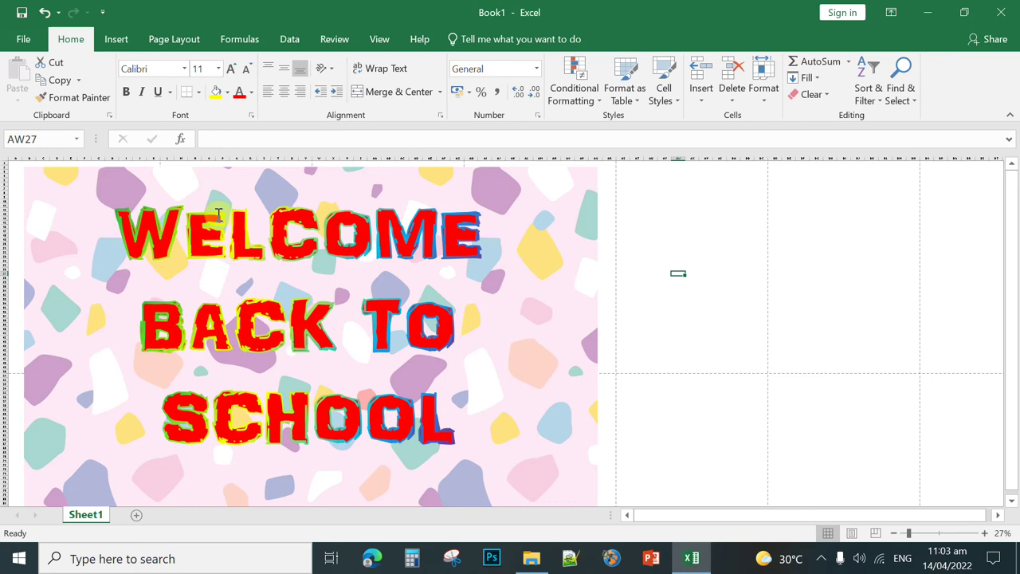
Insert the FLOWER1 picture and place it over the background's right side, beside the words BACK TO SCHOOL
click(116, 39)
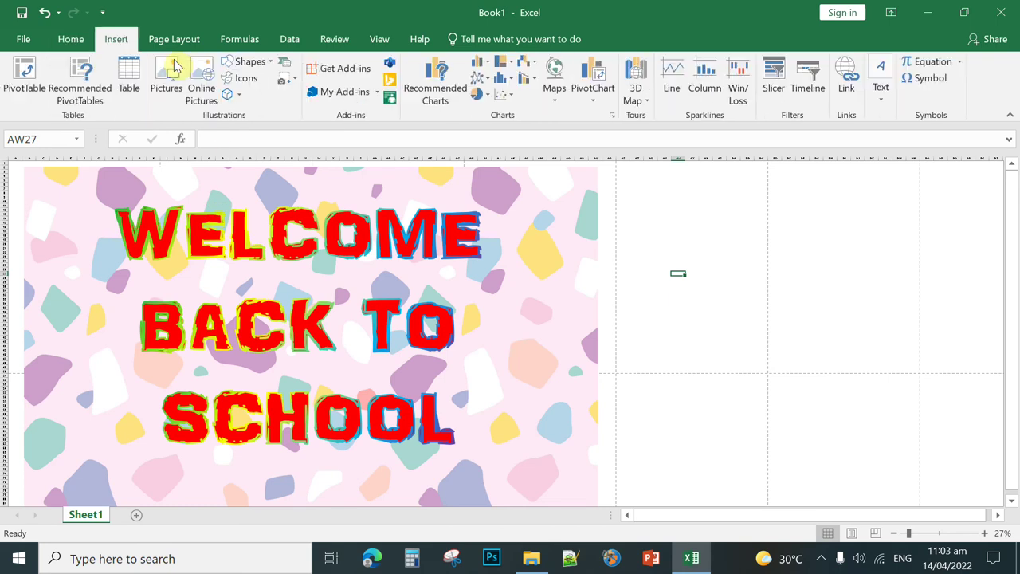
click(167, 81)
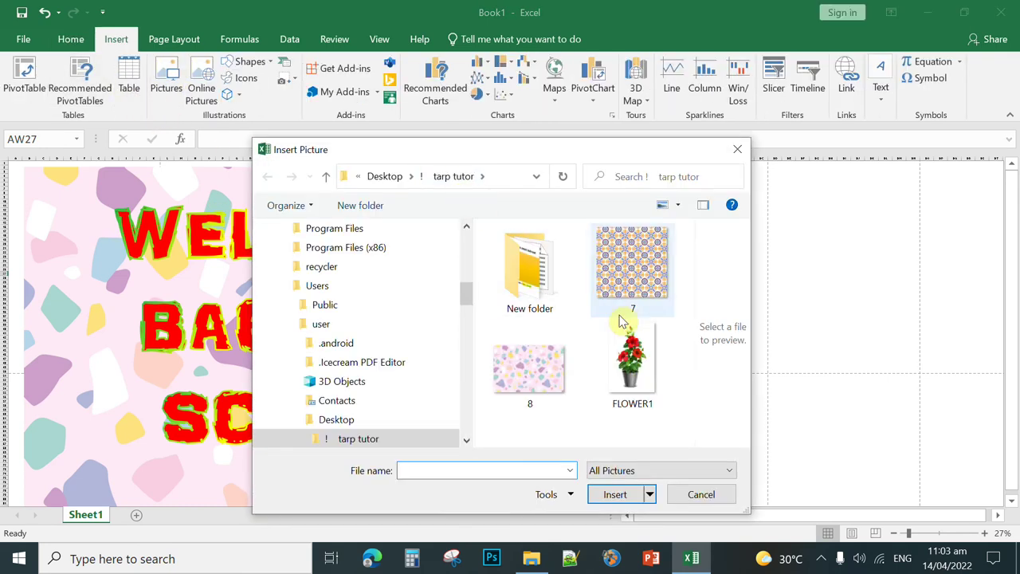
click(645, 376)
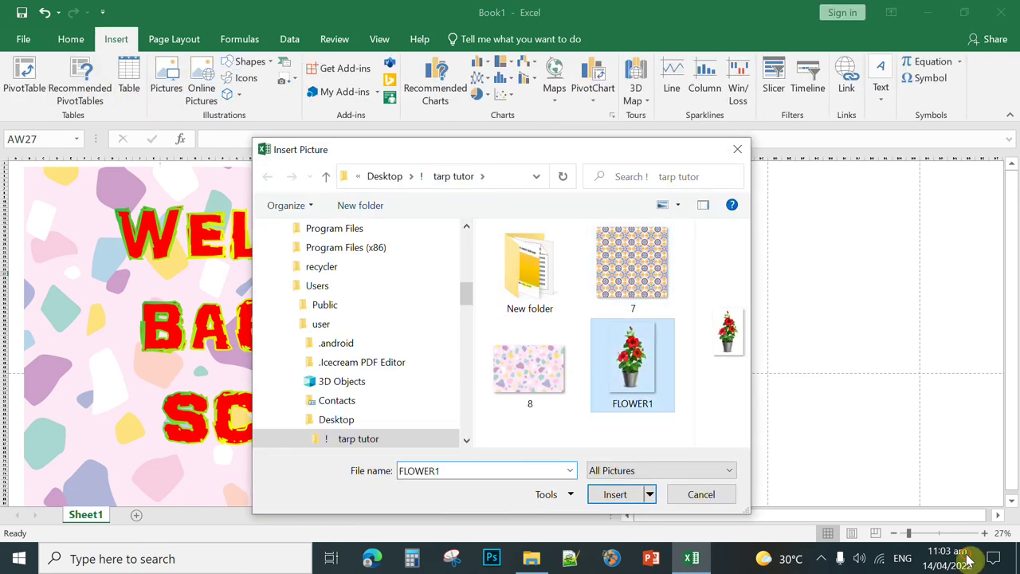
click(615, 495)
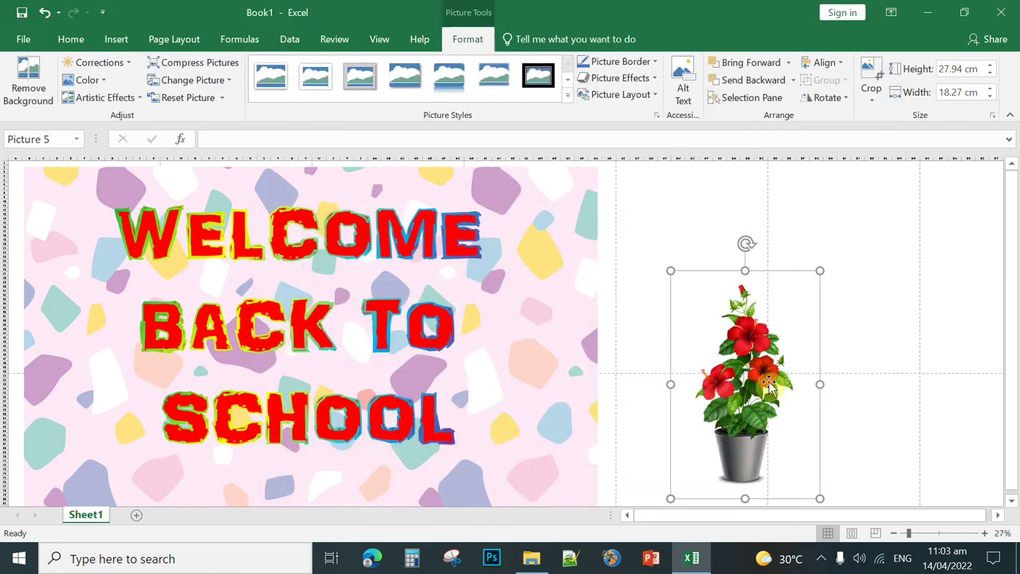
drag(770, 386, 550, 407)
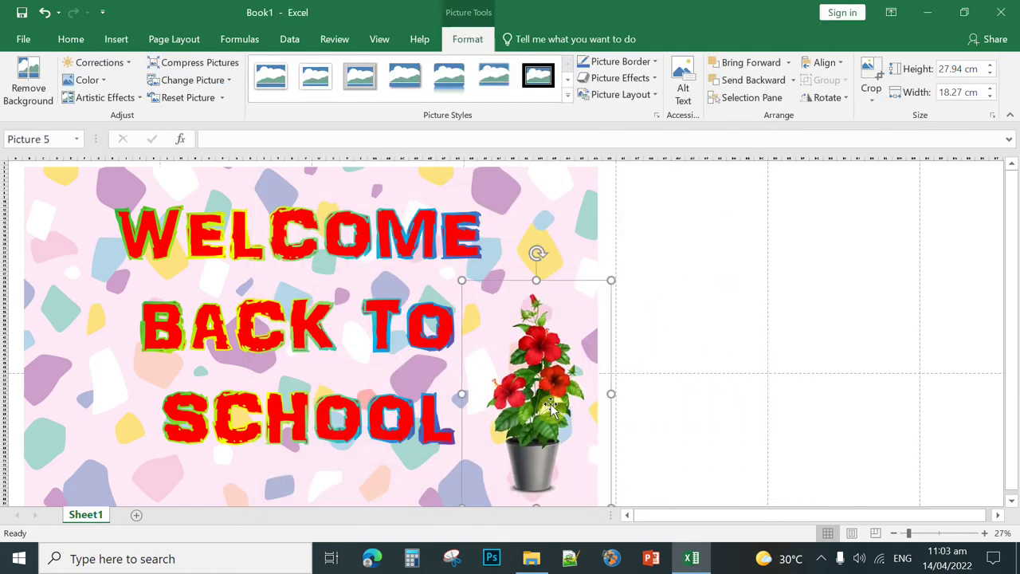
Shrink the flower picture to about 24.88 cm high and 16.27 cm wide and place it in the background's lower right corner
drag(1012, 295, 1012, 300)
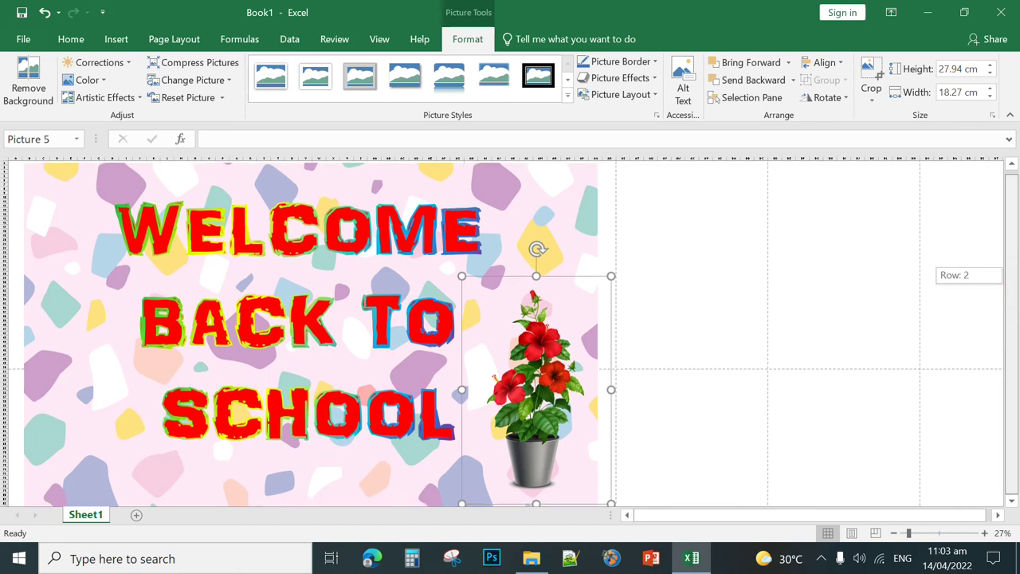
drag(522, 381, 515, 351)
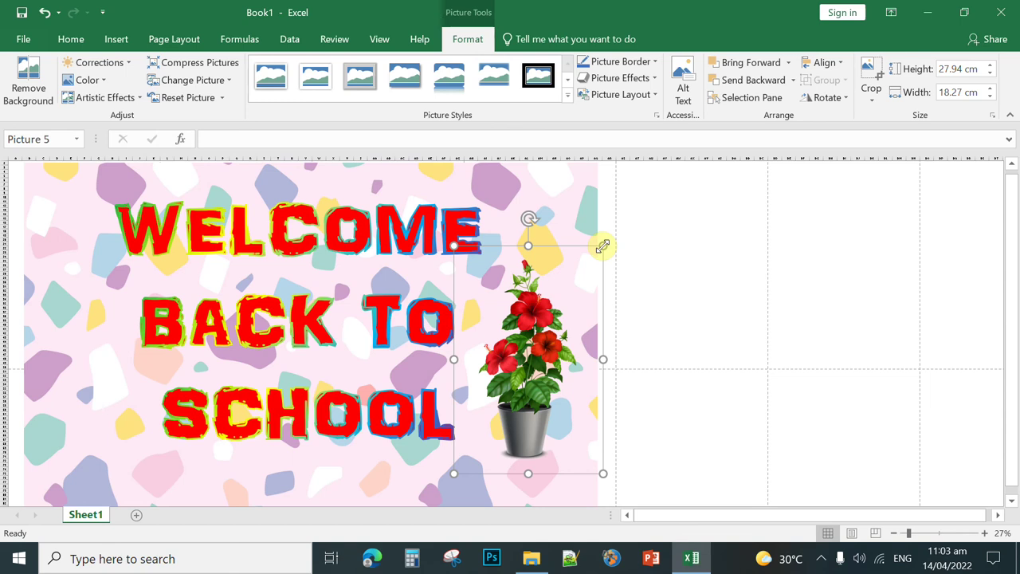
drag(602, 246, 587, 270)
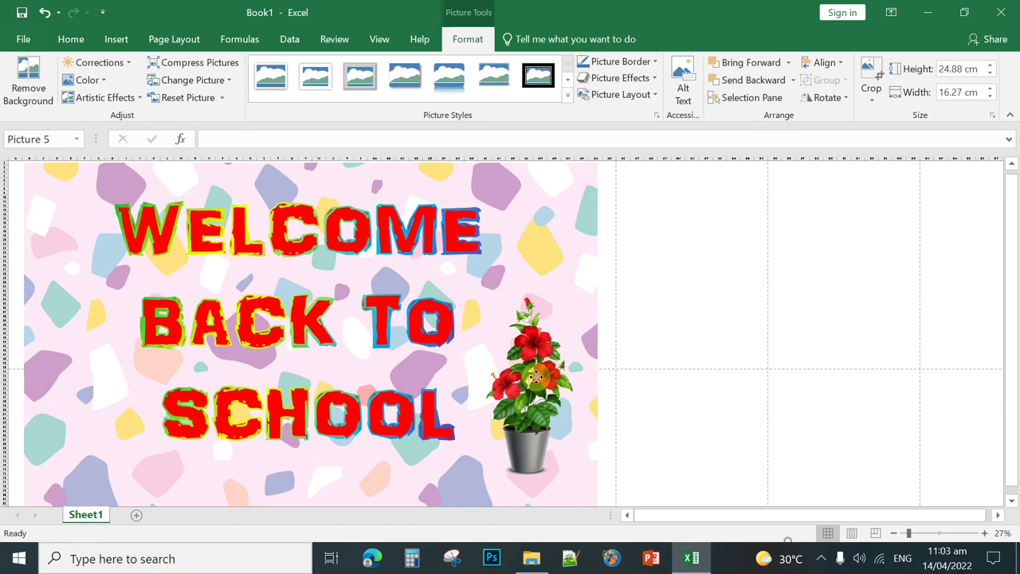
mouse_move(535, 377)
mouse_down()
mouse_move(547, 391)
mouse_move(534, 386)
mouse_up()
Duplicate the flower picture, place the copy at the same height on the background's left side, and deselect it
click(78, 45)
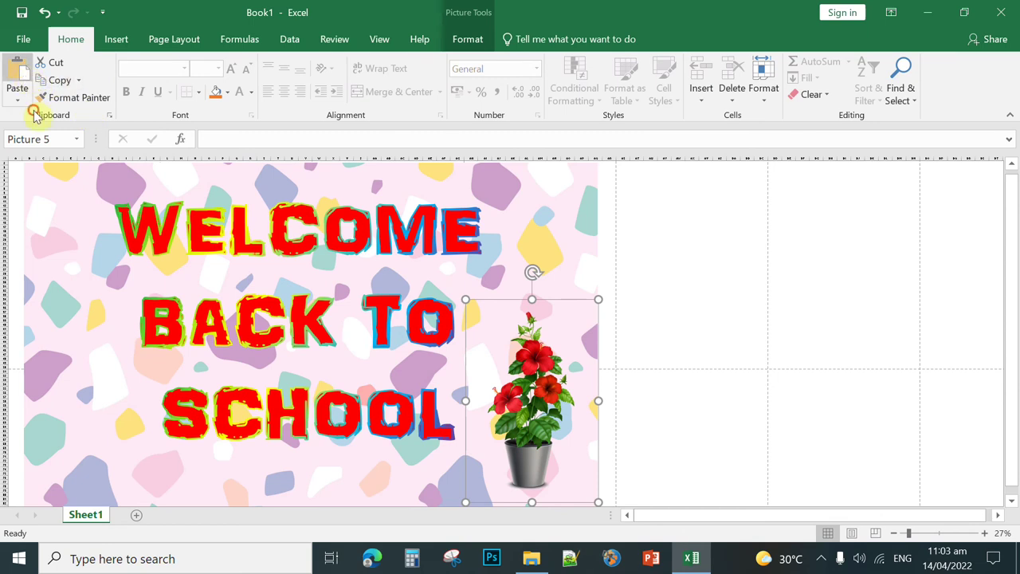
click(17, 79)
drag(534, 389, 86, 389)
click(668, 314)
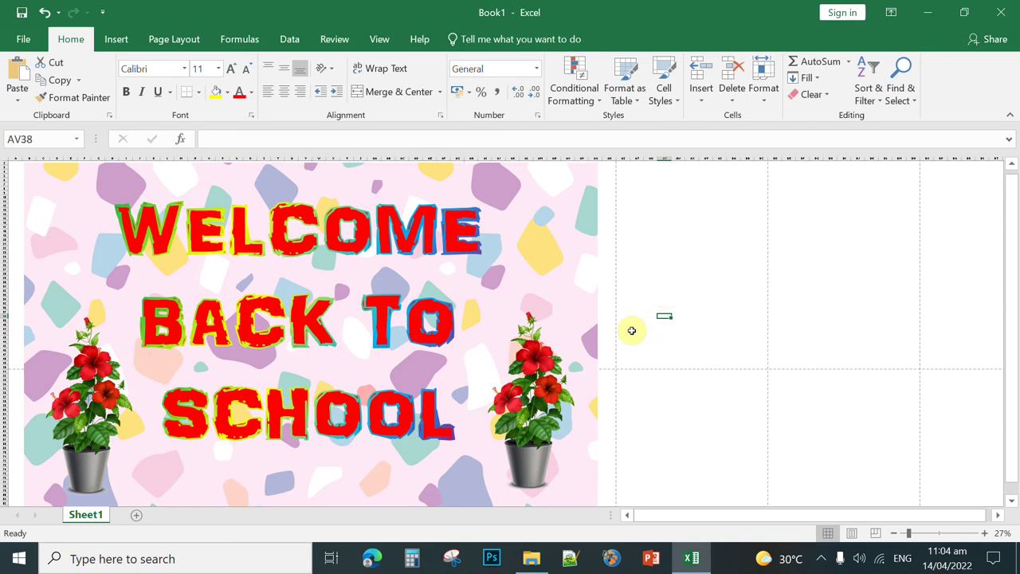
Open the print preview and check every page of the tarpaulin through to the last one
click(24, 42)
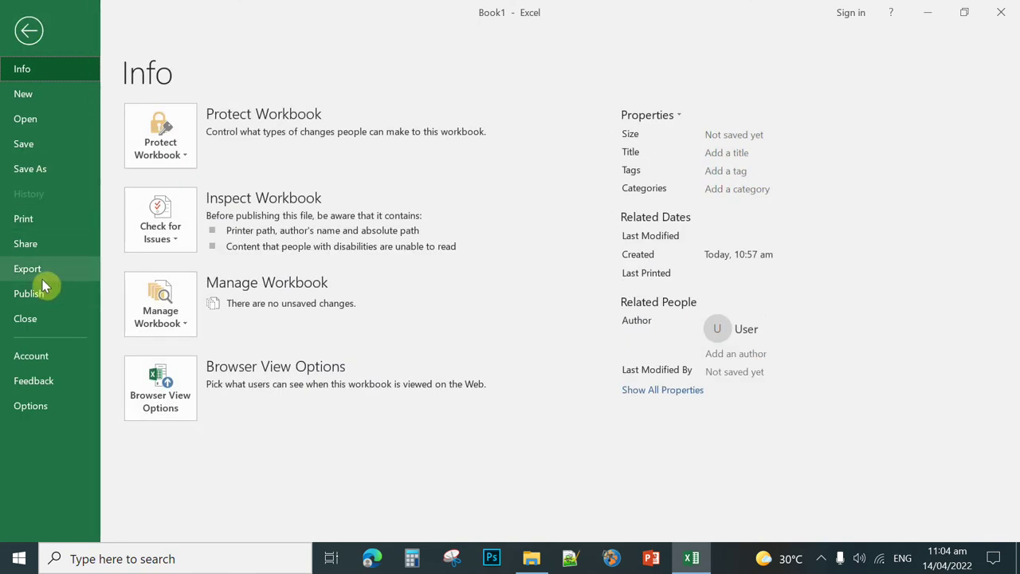
click(25, 219)
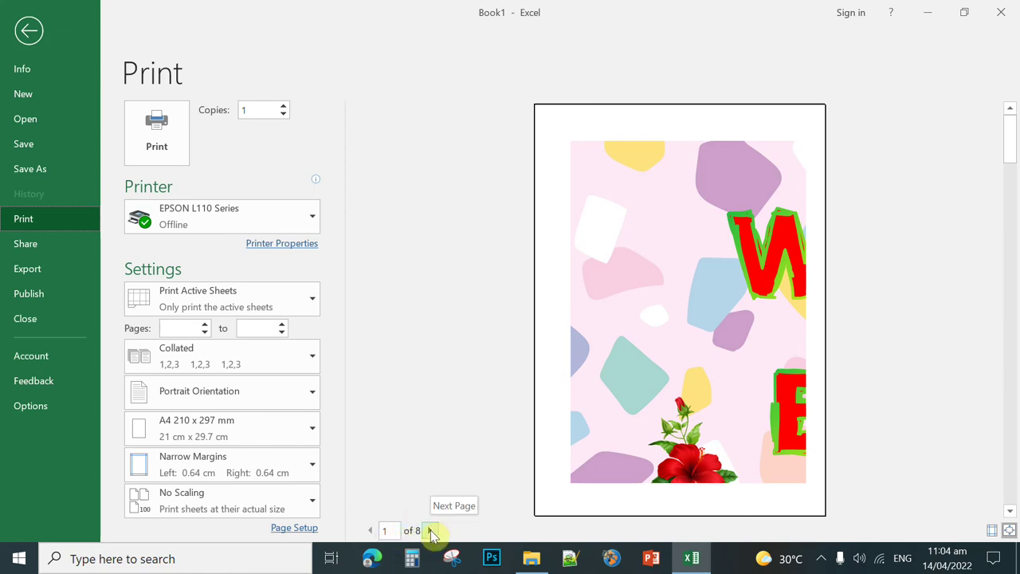
click(430, 531)
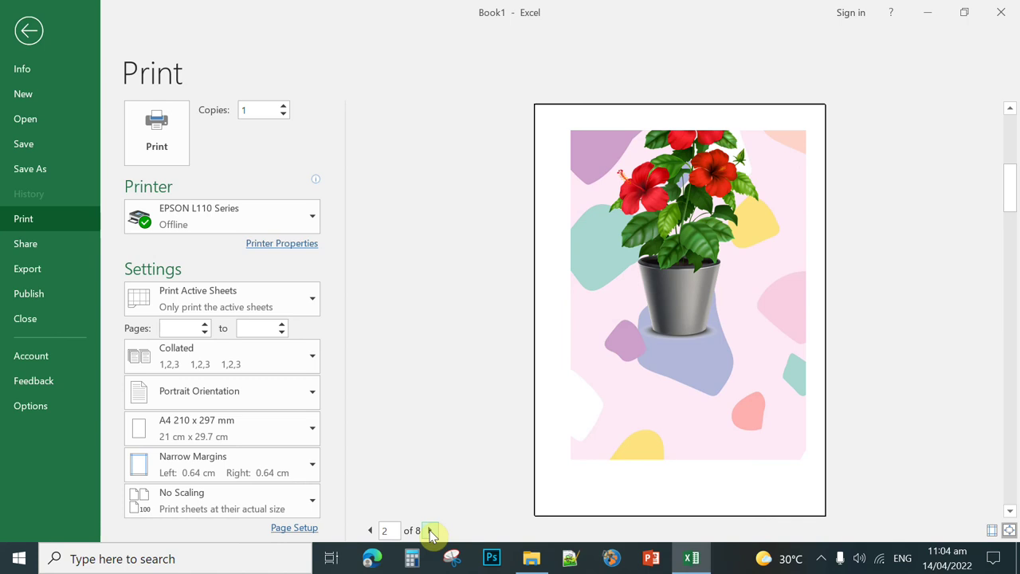
click(430, 531)
click(430, 531)
click(430, 531)
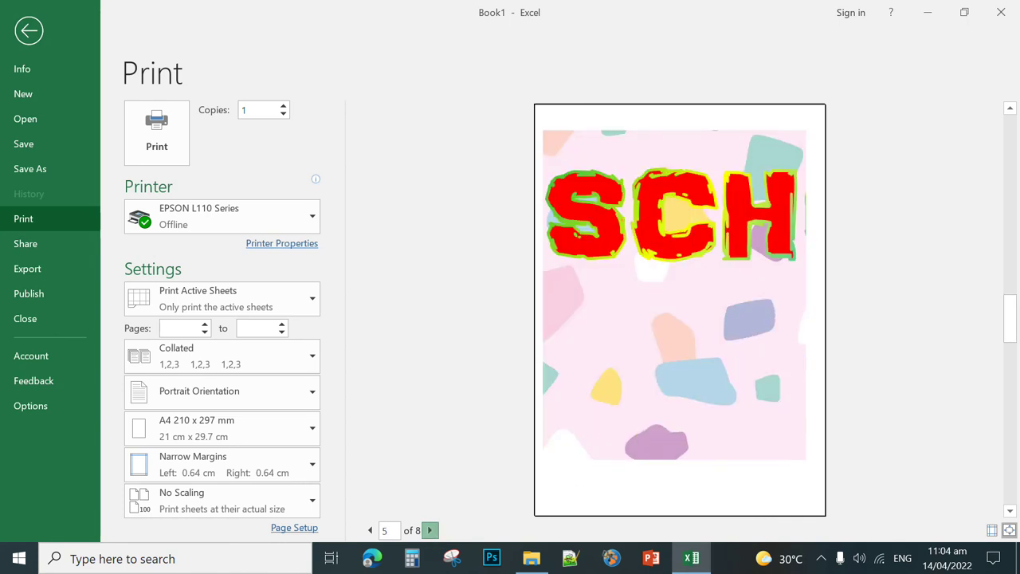
click(430, 531)
click(430, 531)
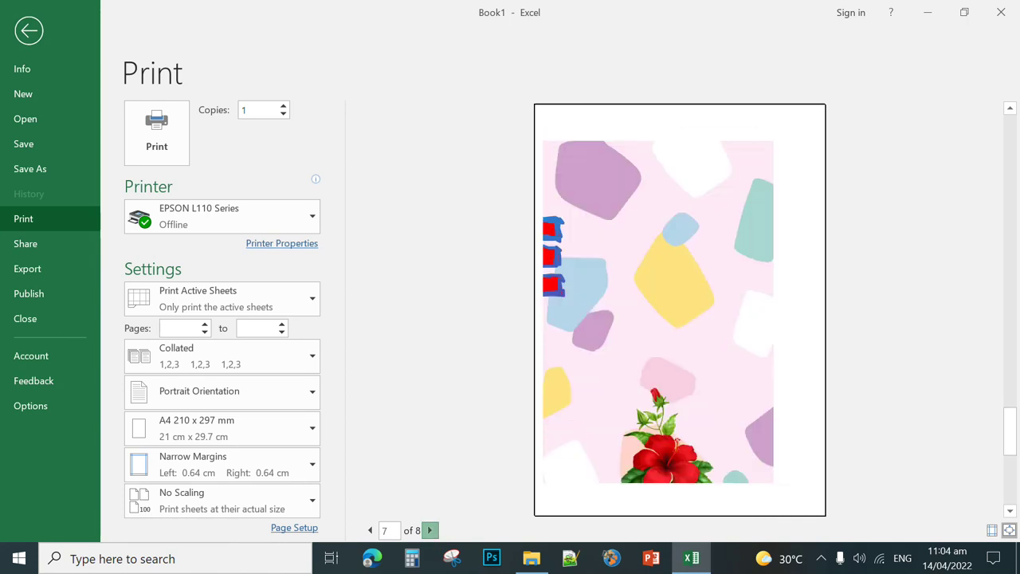
click(430, 531)
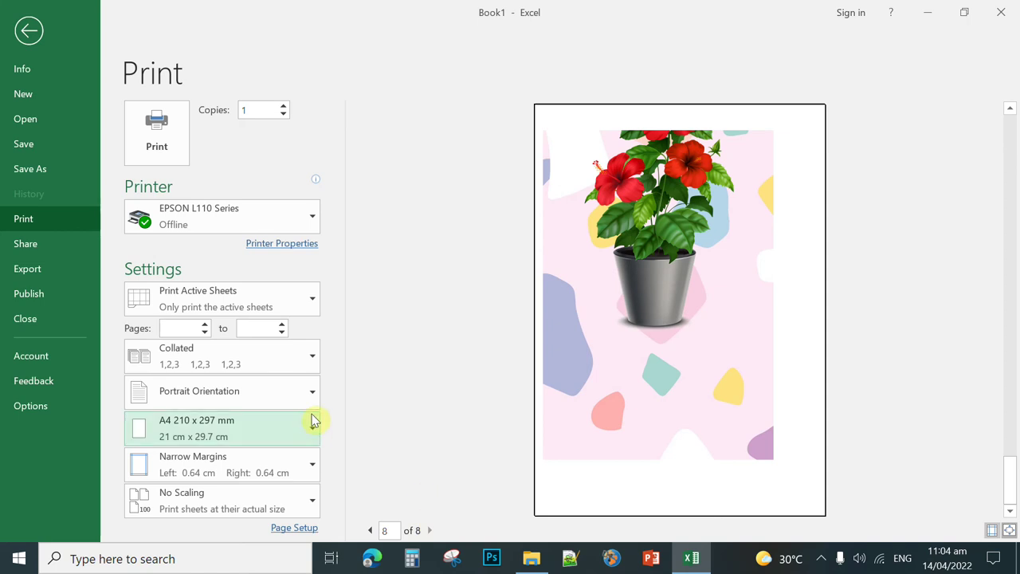
Set the print range to pages 1 to 8, then return to the worksheet without printing
click(202, 328)
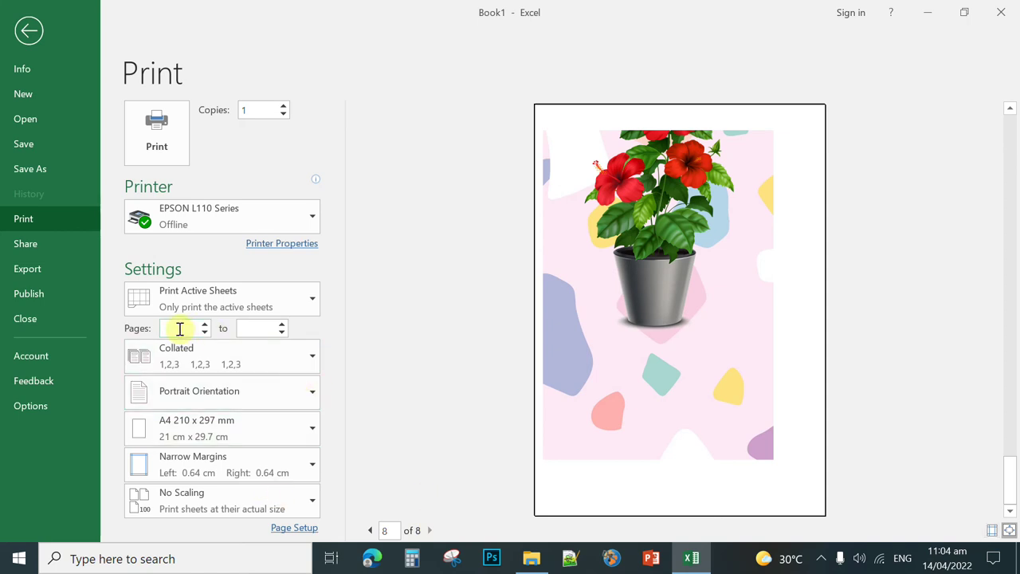
click(260, 328)
text(8)
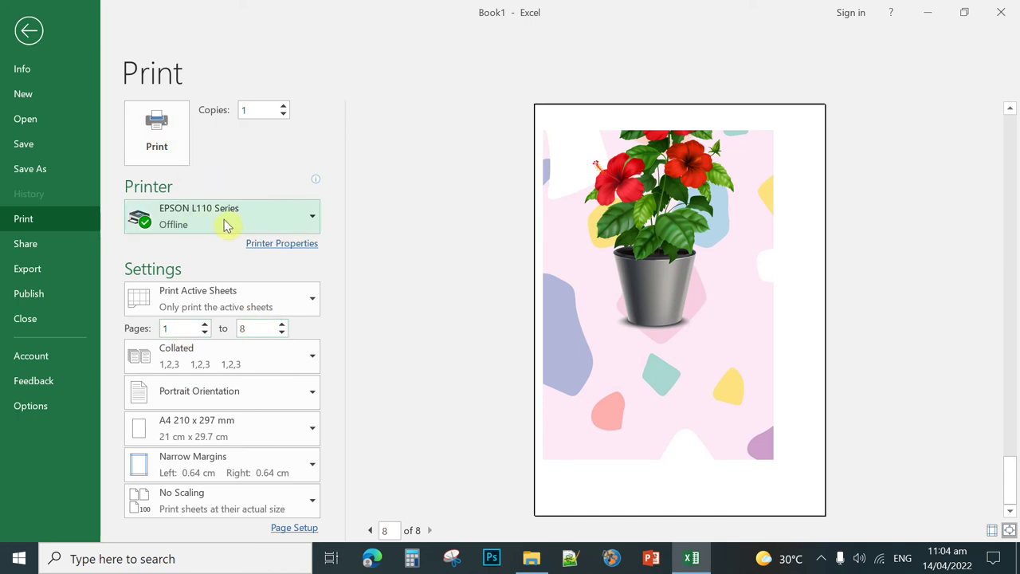
mouse_move(182, 215)
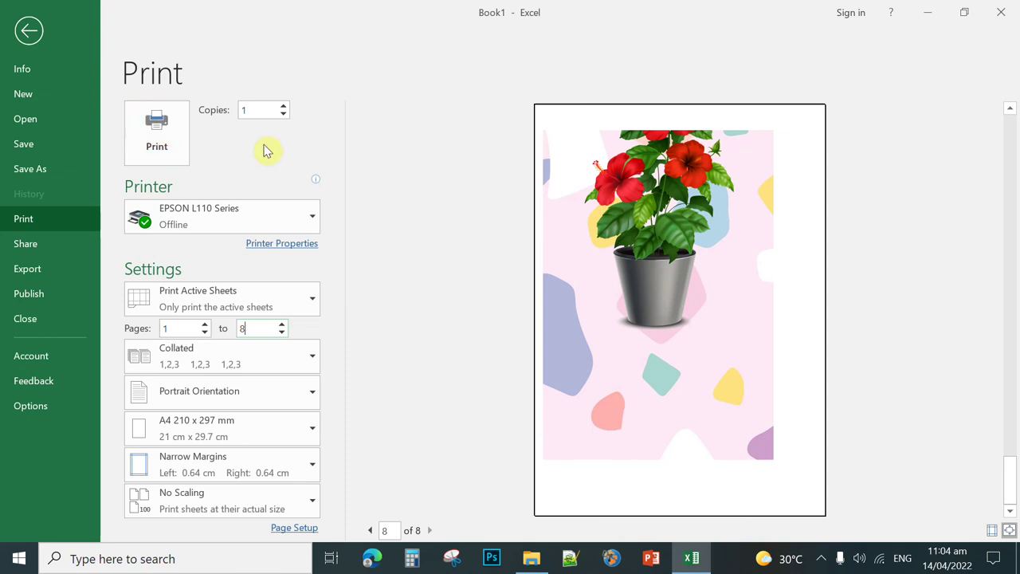
click(32, 33)
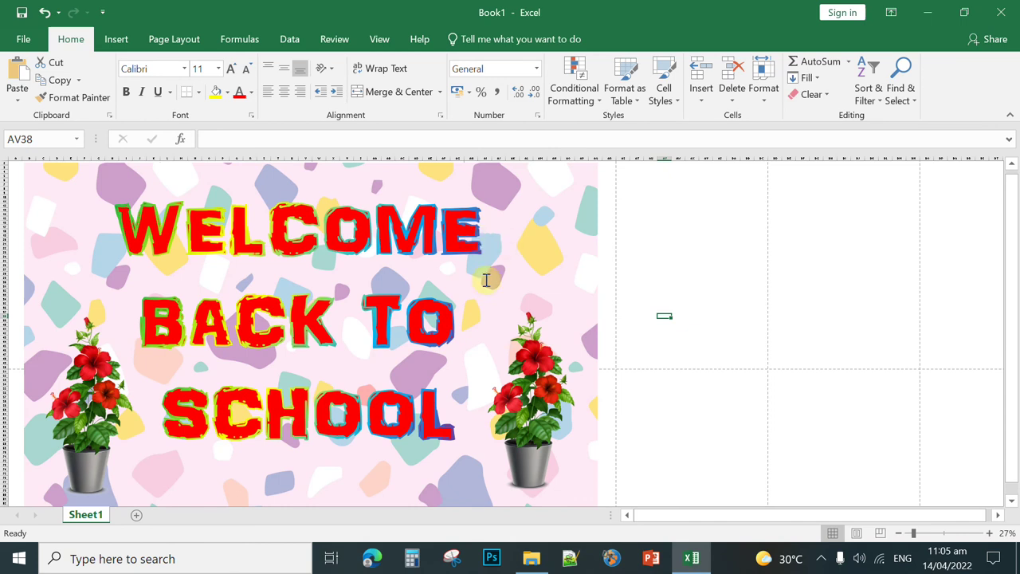
scroll(468, 291, down, 1)
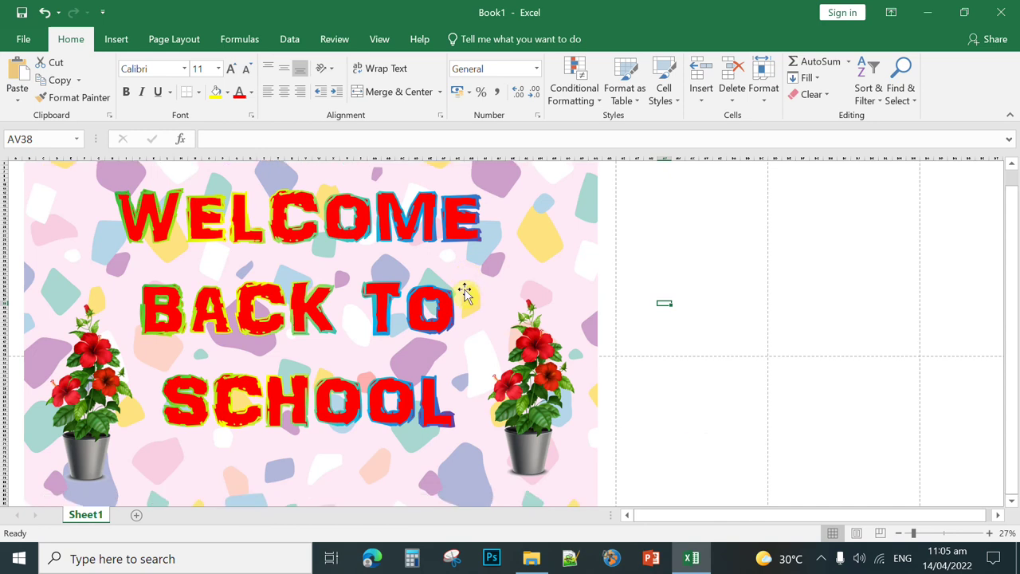